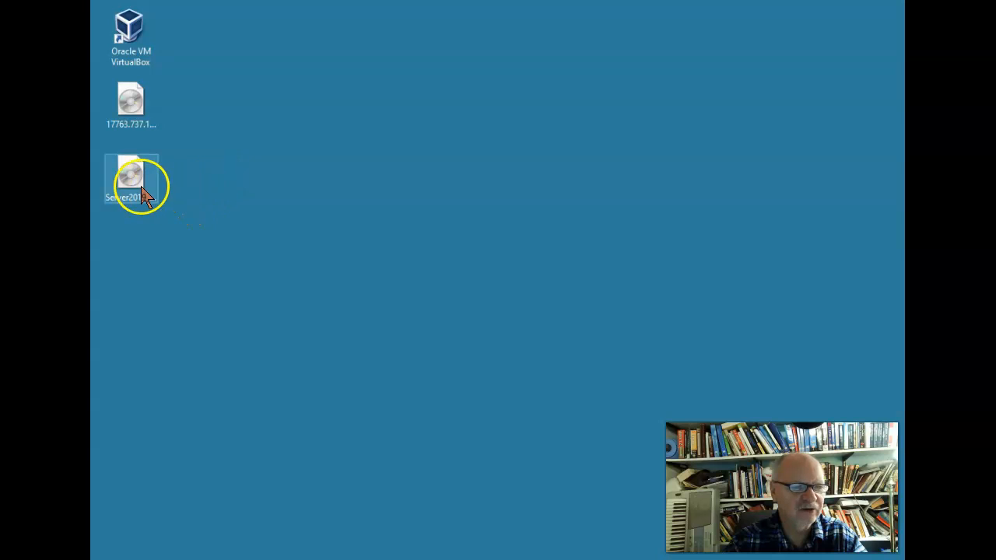
# Remove the 17763 ISO from the desktop and place the Server2019_Eval ISO under VirtualBox
pyautogui.click(142, 180)
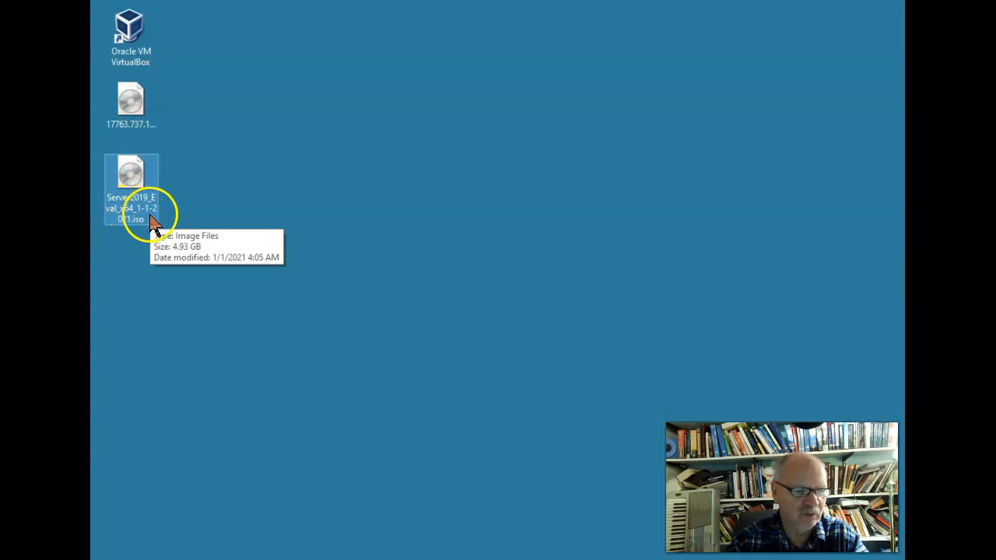
pyautogui.moveTo(128, 225); pyautogui.dragTo(160, 201)
pyautogui.moveTo(130, 103); pyautogui.dragTo(92, 117)
pyautogui.moveTo(138, 197); pyautogui.dragTo(137, 115)
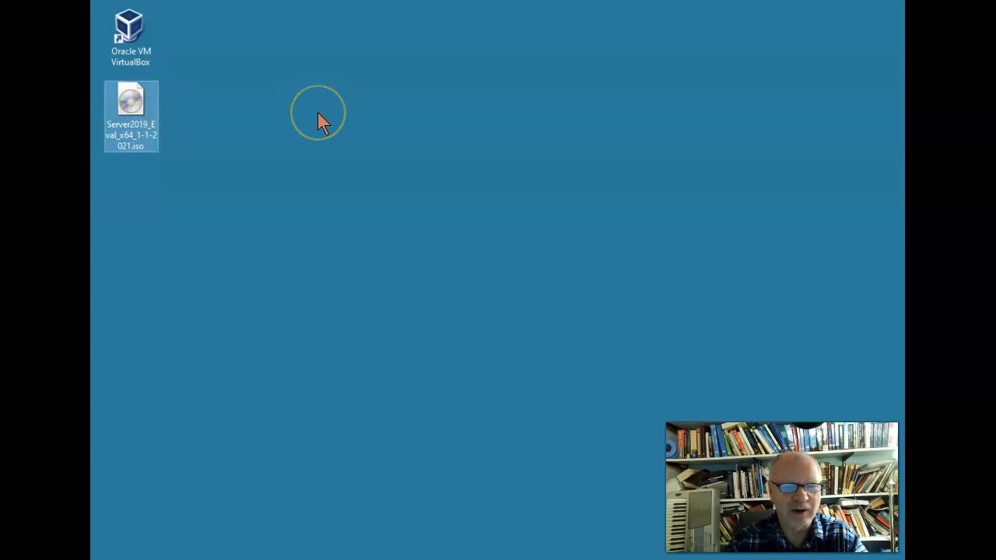
pyautogui.click(137, 37)
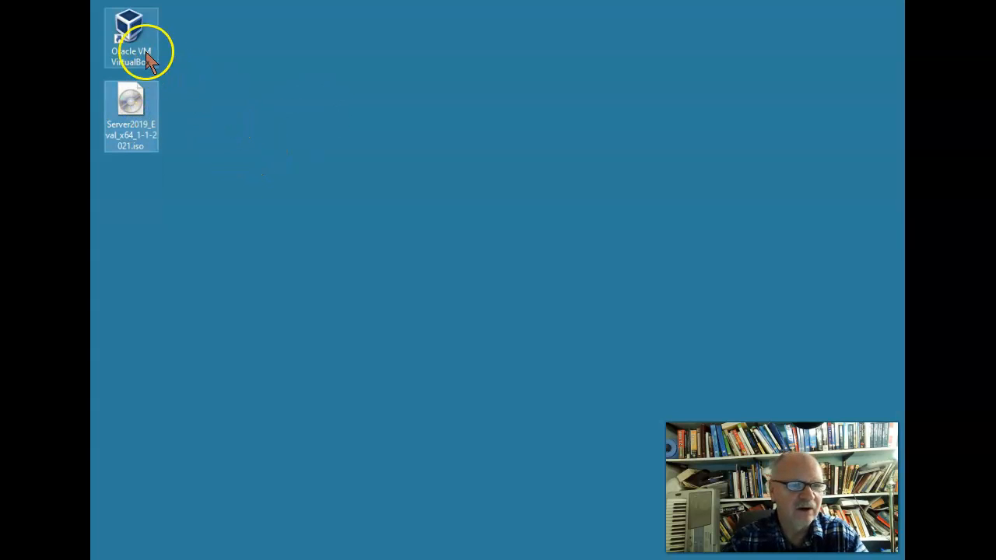
# Launch VirtualBox Manager and begin a new VM named 'Server 2019 Eval X64'
pyautogui.doubleClick(137, 37)
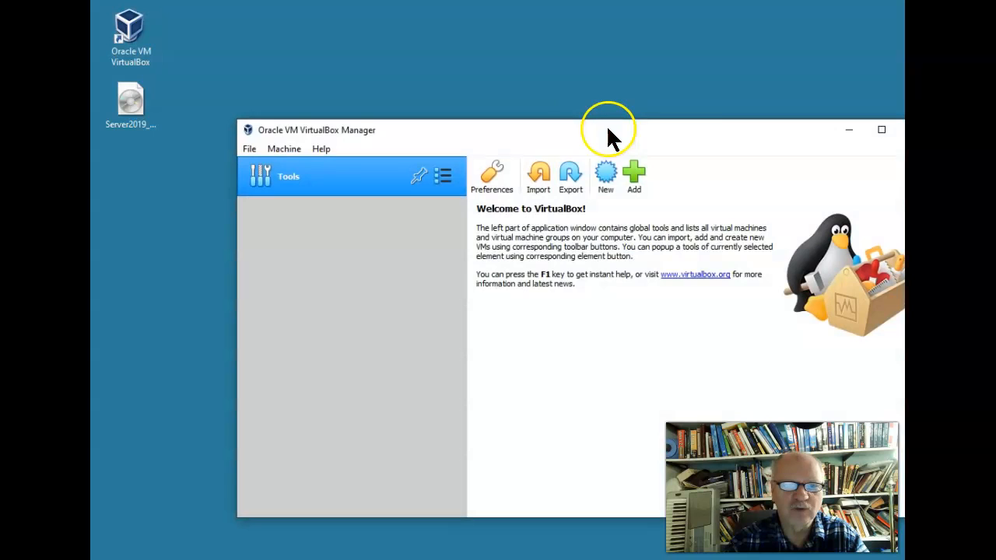
pyautogui.moveTo(673, 144); pyautogui.dragTo(628, 118)
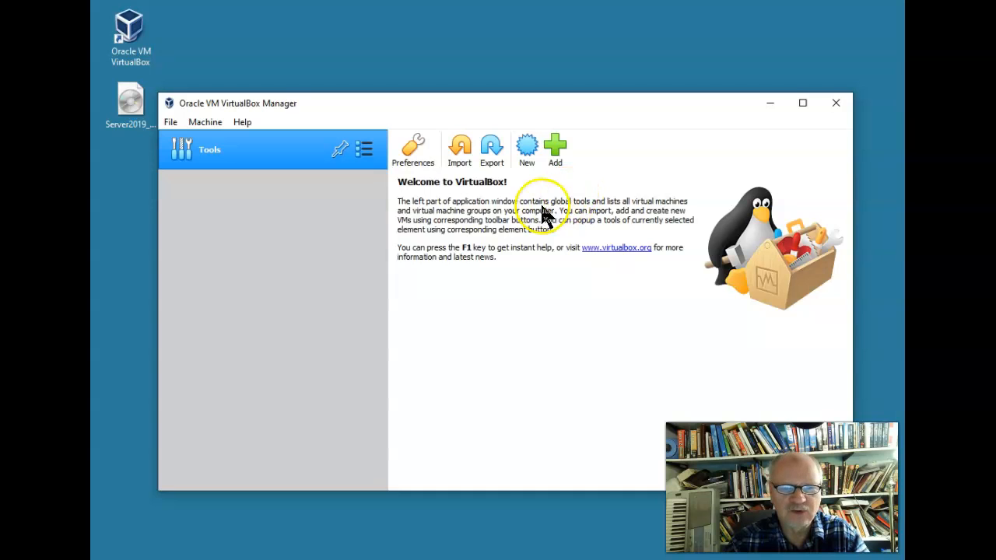
pyautogui.click(534, 153)
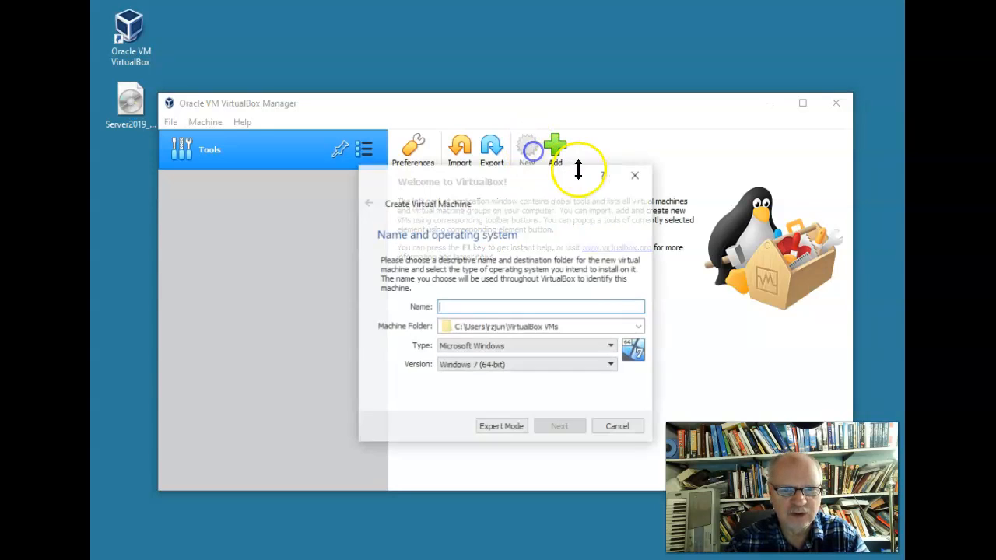
pyautogui.click(457, 306)
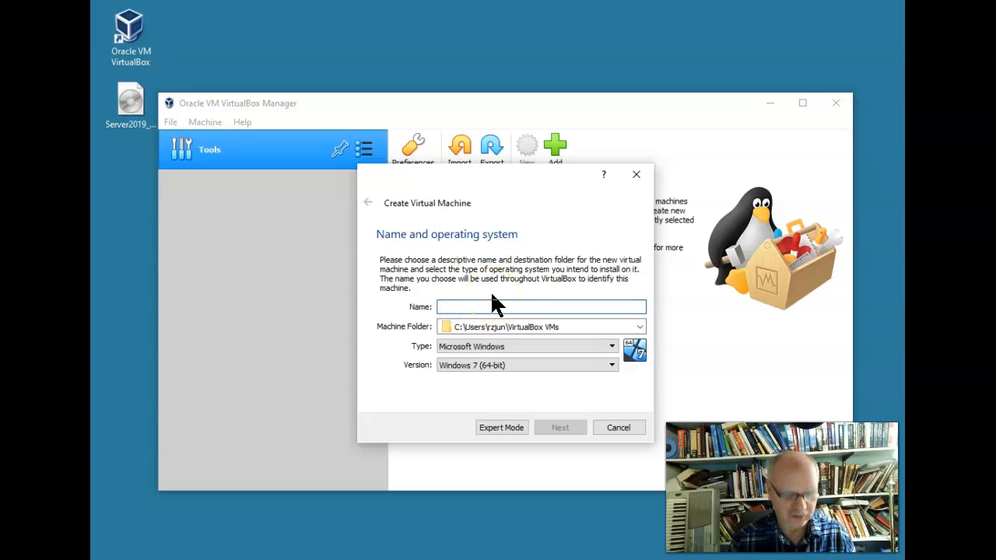
pyautogui.write('Server 2019 Eval')
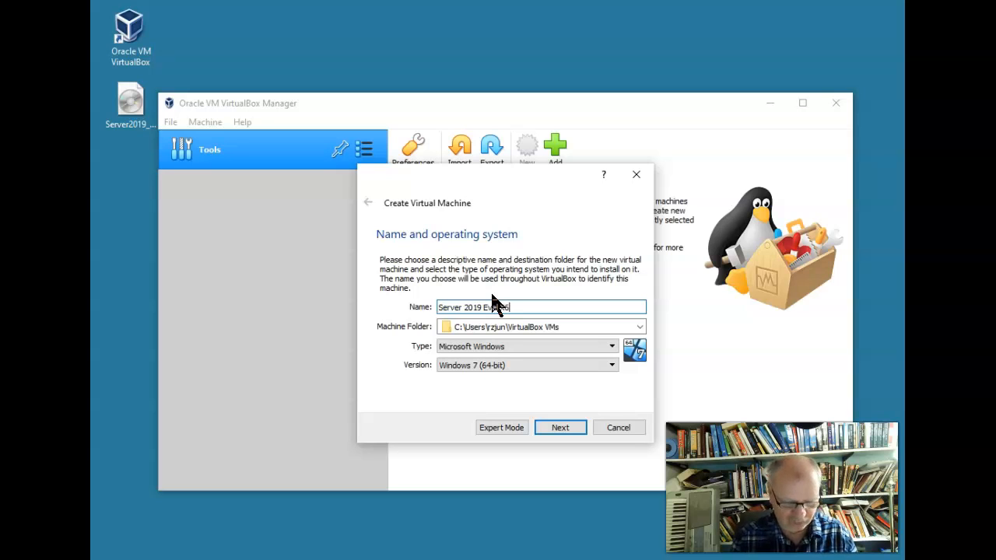
pyautogui.write('64')
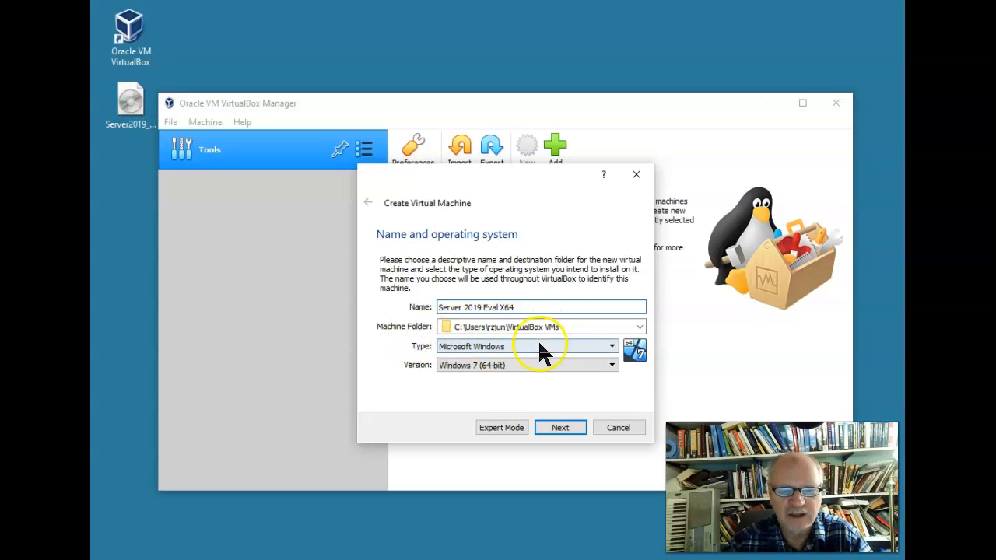
pyautogui.click(639, 327)
# Browse the machine folder picker to Data2 (E:) > VirtualMachines > Masters > VirtualBox
pyautogui.click(470, 352)
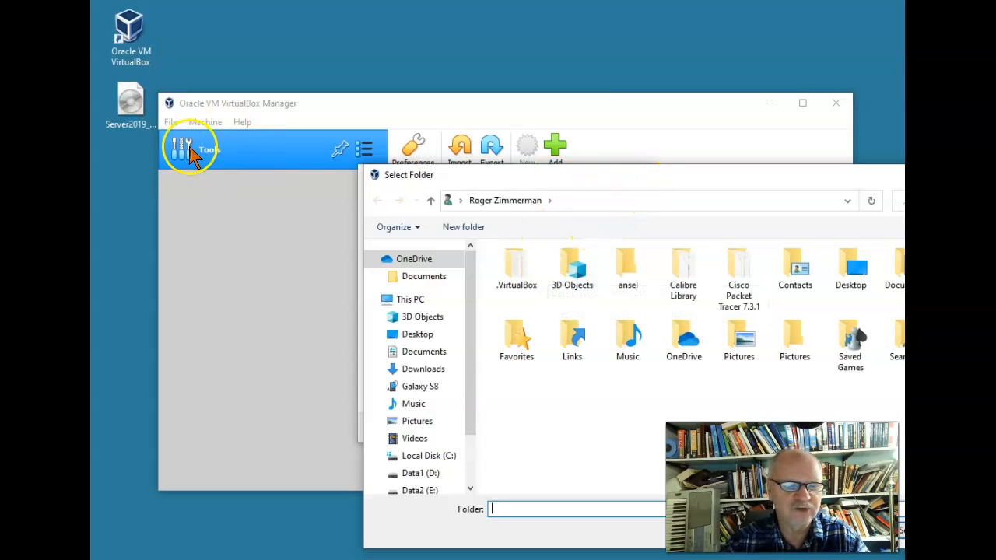
pyautogui.moveTo(611, 172); pyautogui.dragTo(425, 153)
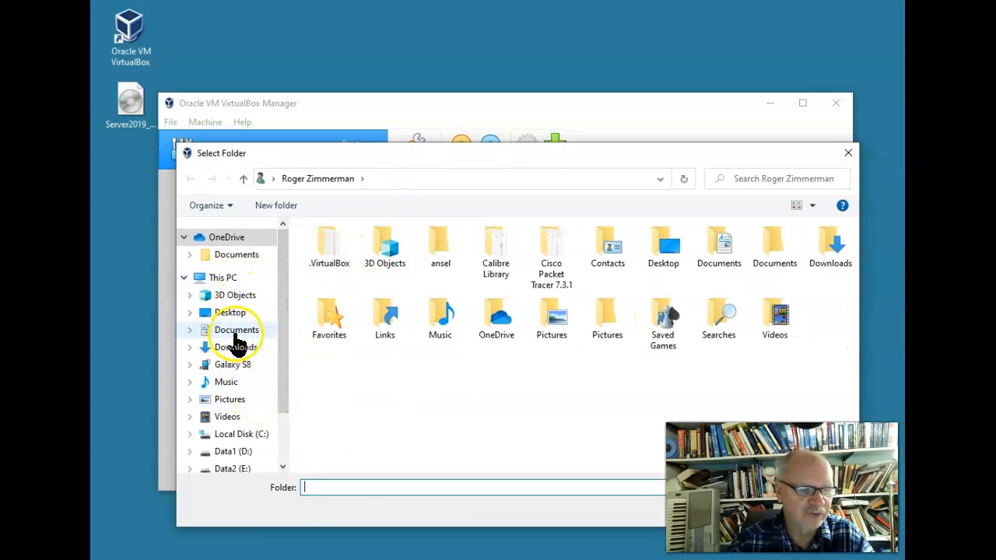
pyautogui.click(236, 468)
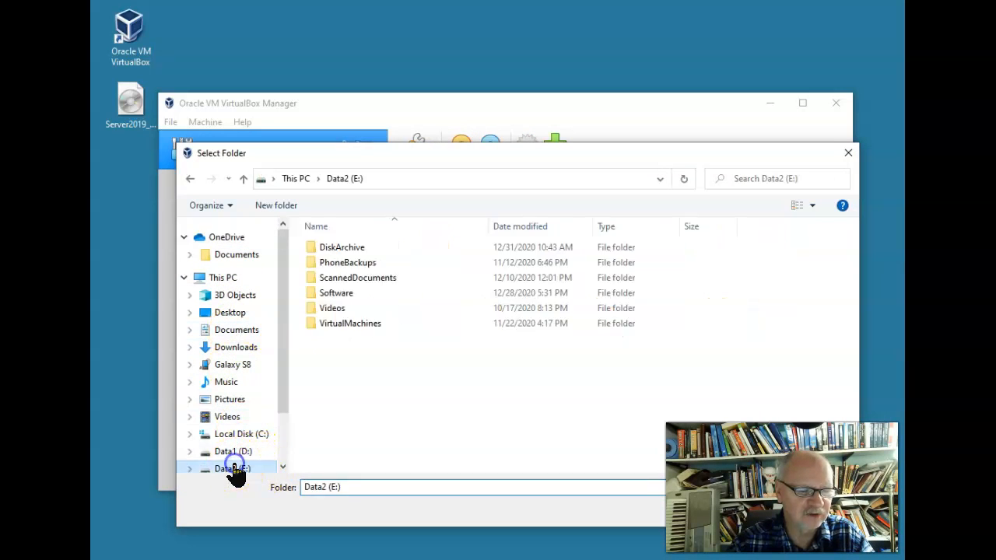
pyautogui.click(342, 325)
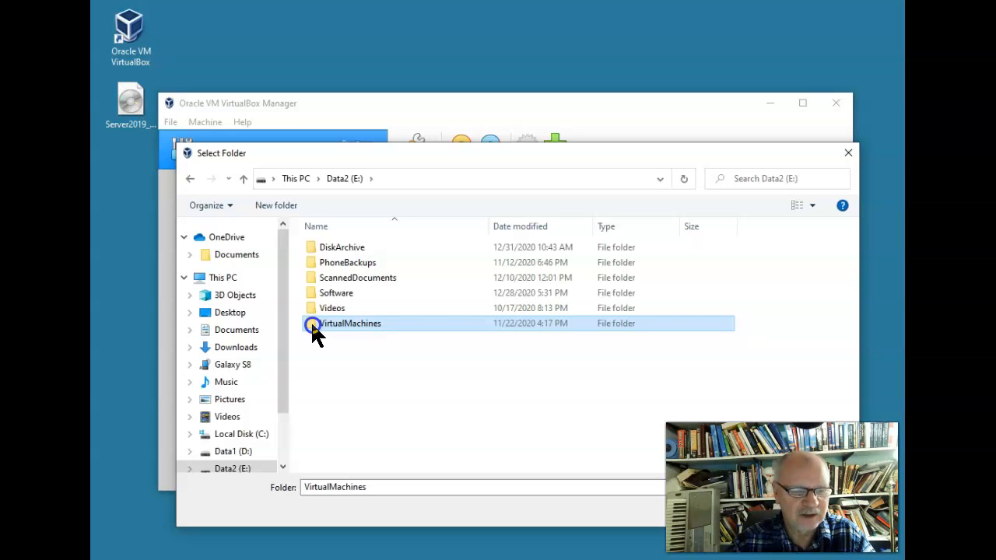
pyautogui.doubleClick(315, 327)
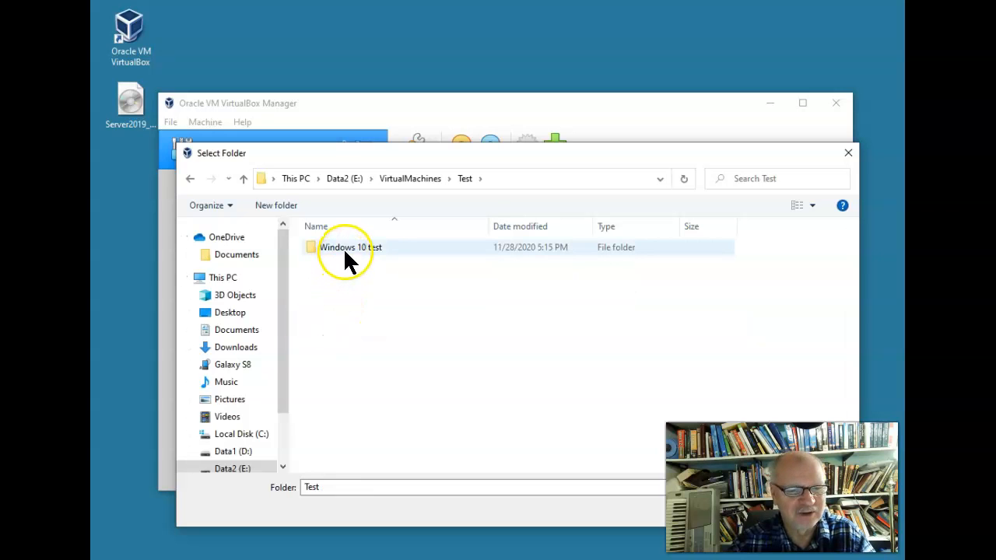
pyautogui.click(424, 180)
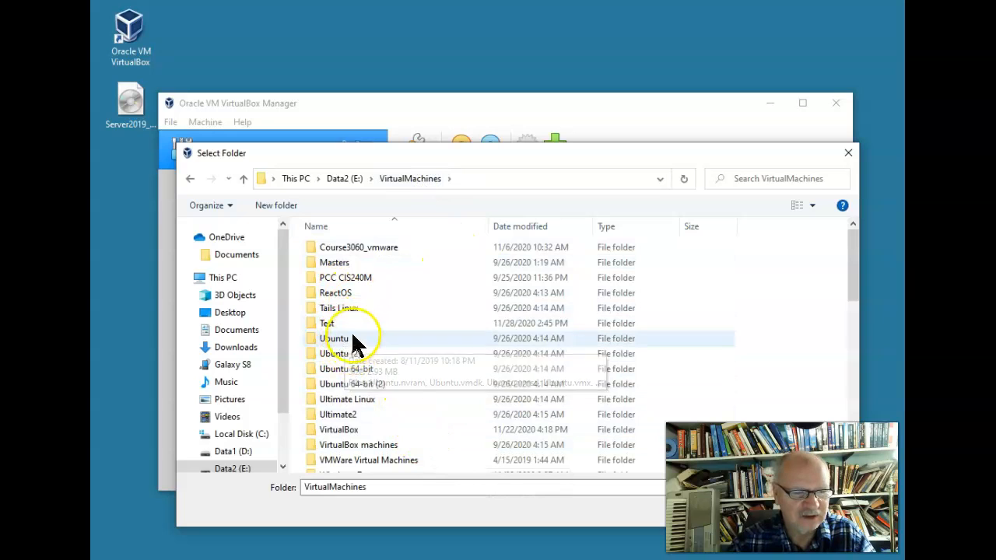
pyautogui.doubleClick(351, 262)
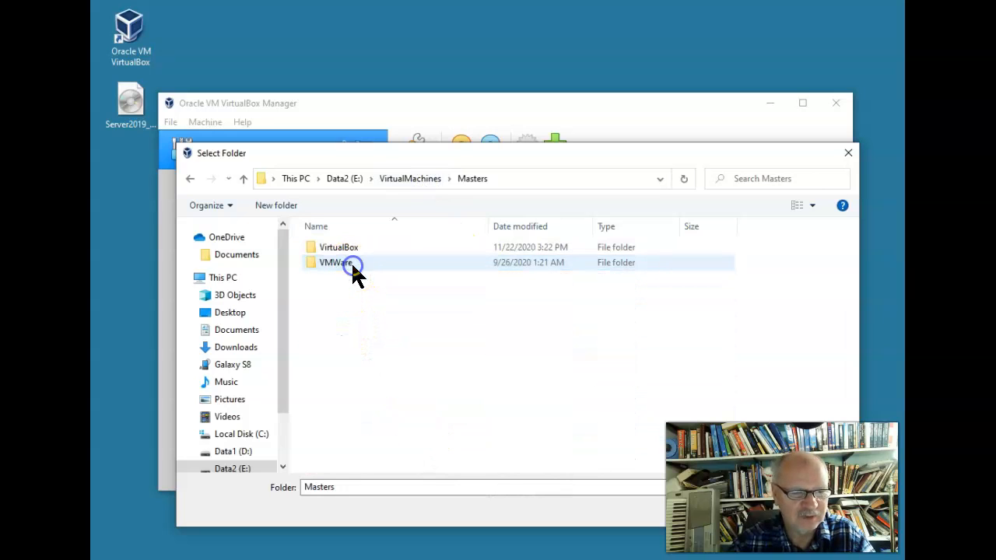
pyautogui.doubleClick(351, 247)
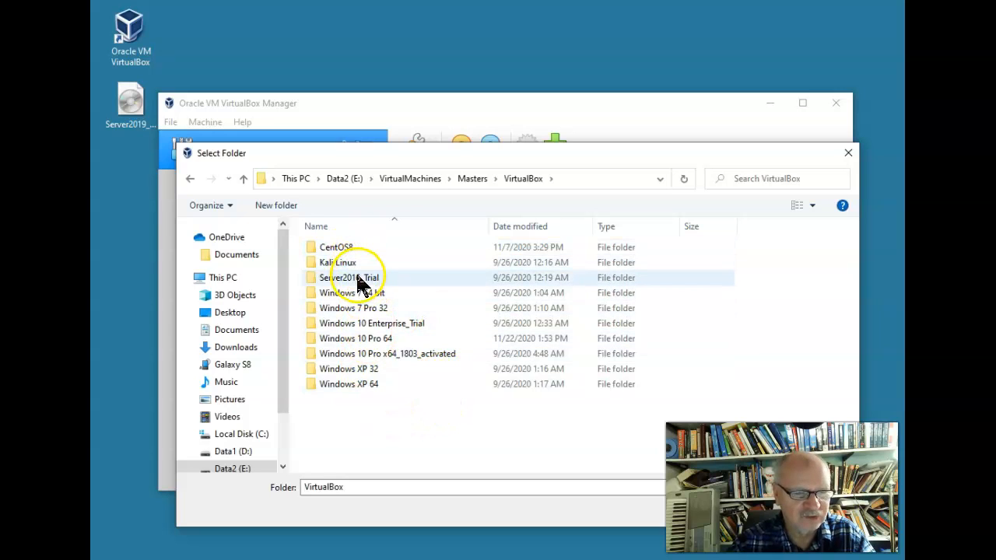
# Create a new folder named Server2019 there and select it as the machine folder
pyautogui.rightClick(390, 419)
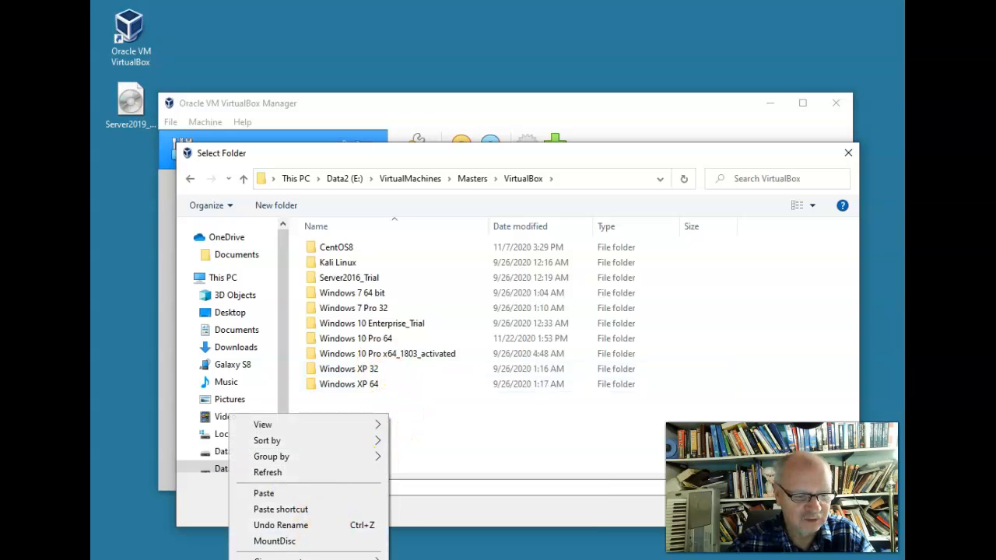
pyautogui.click(413, 417)
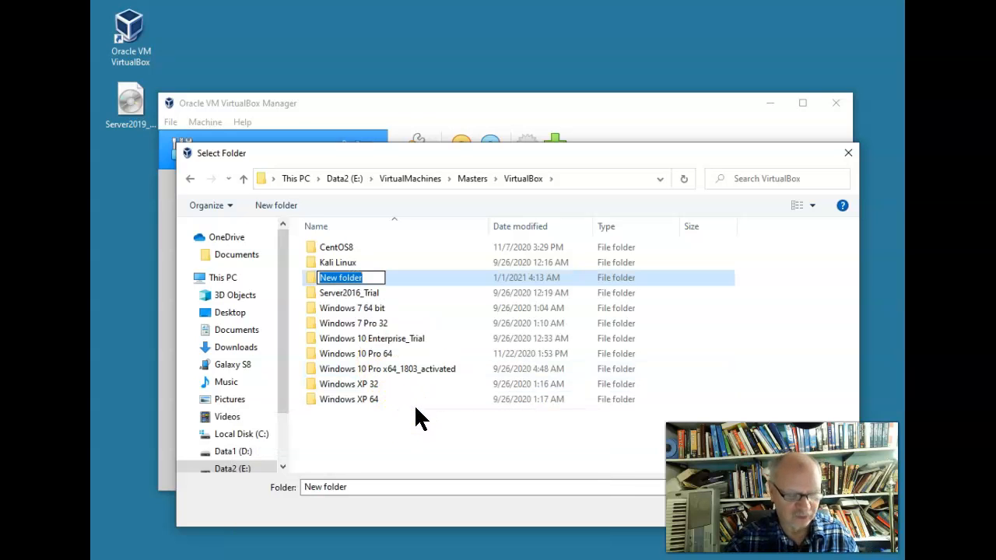
pyautogui.write('Server2019')
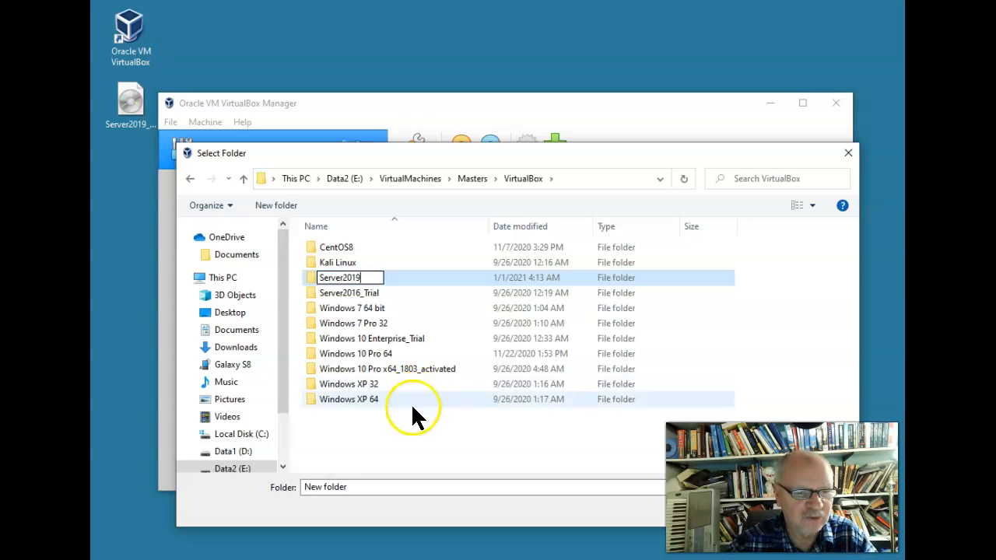
pyautogui.click(399, 428)
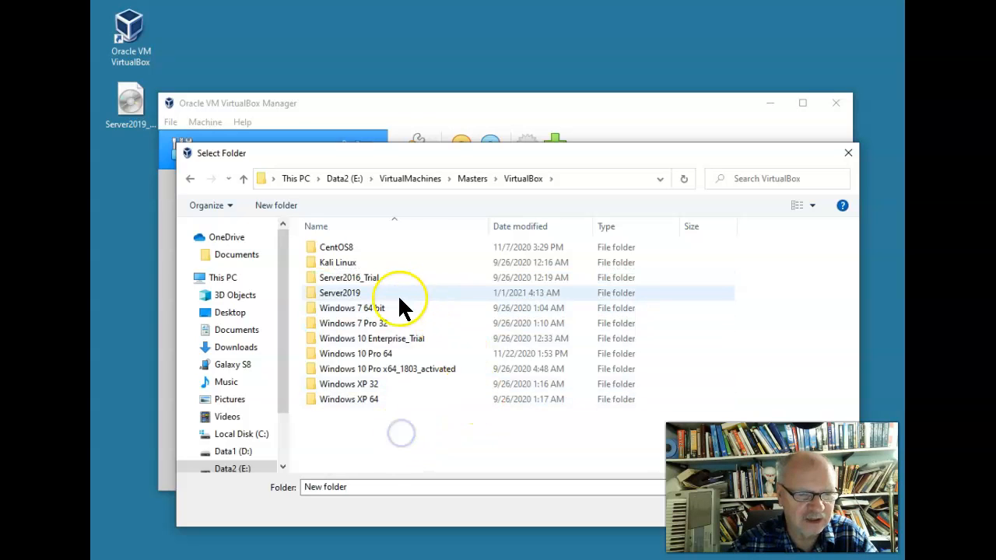
pyautogui.click(353, 294)
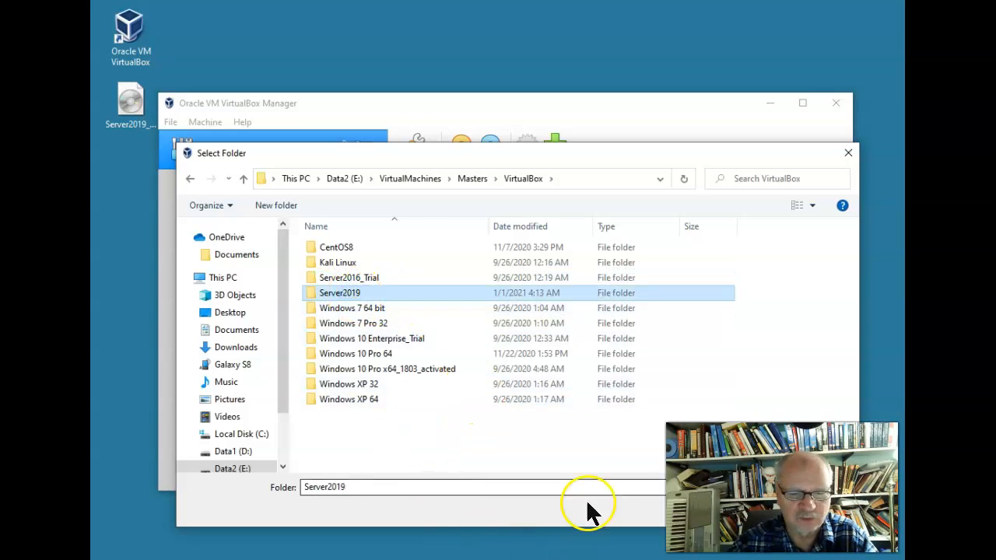
pyautogui.click(747, 510)
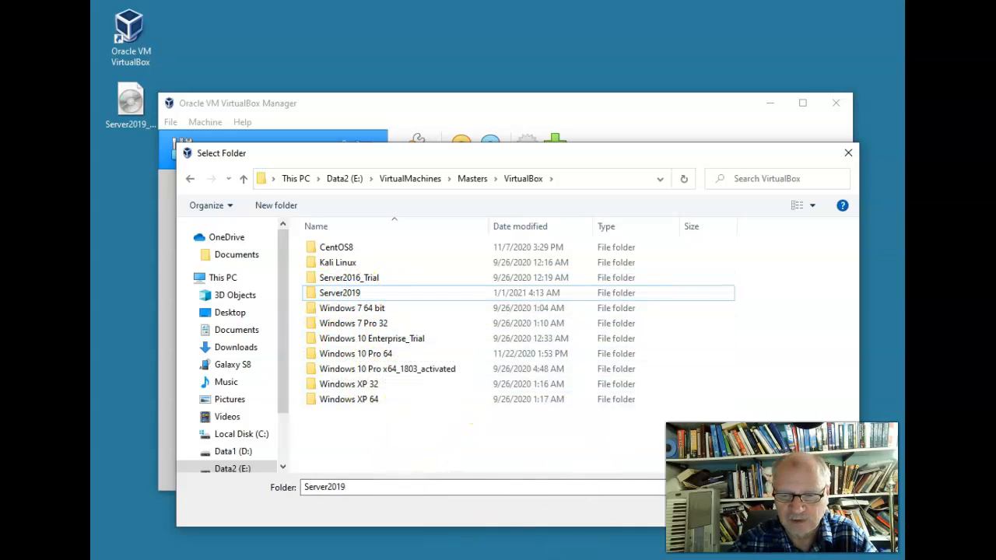
pyautogui.moveTo(729, 153); pyautogui.dragTo(620, 68)
# Confirm the Server2019 folder and set the type to Microsoft Windows, version Windows 2019 (64-bit)
pyautogui.click(640, 427)
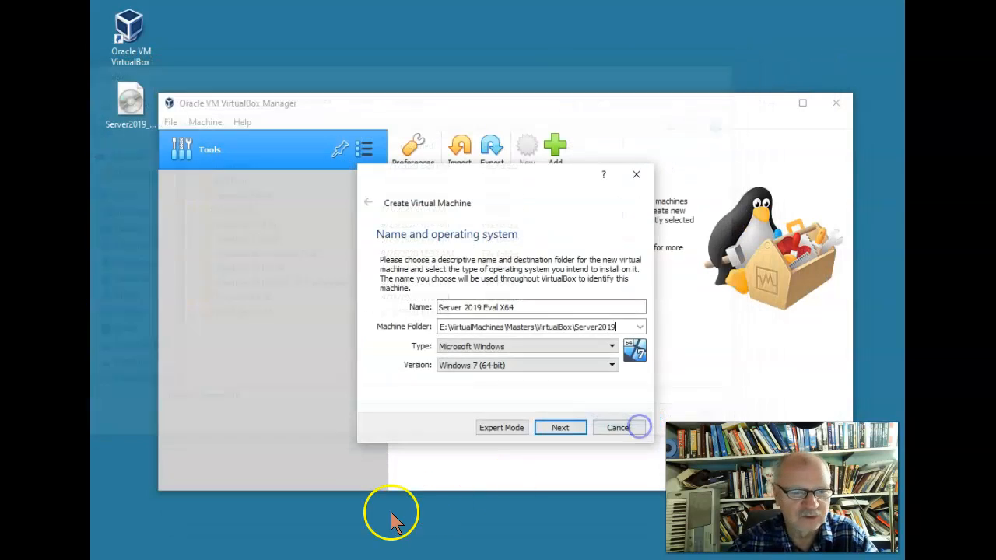
pyautogui.click(611, 347)
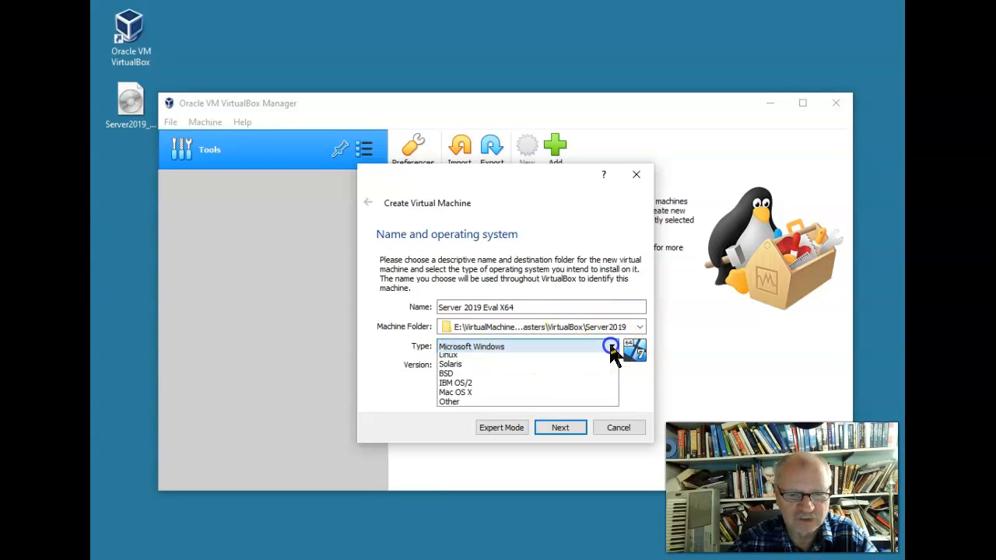
pyautogui.click(478, 352)
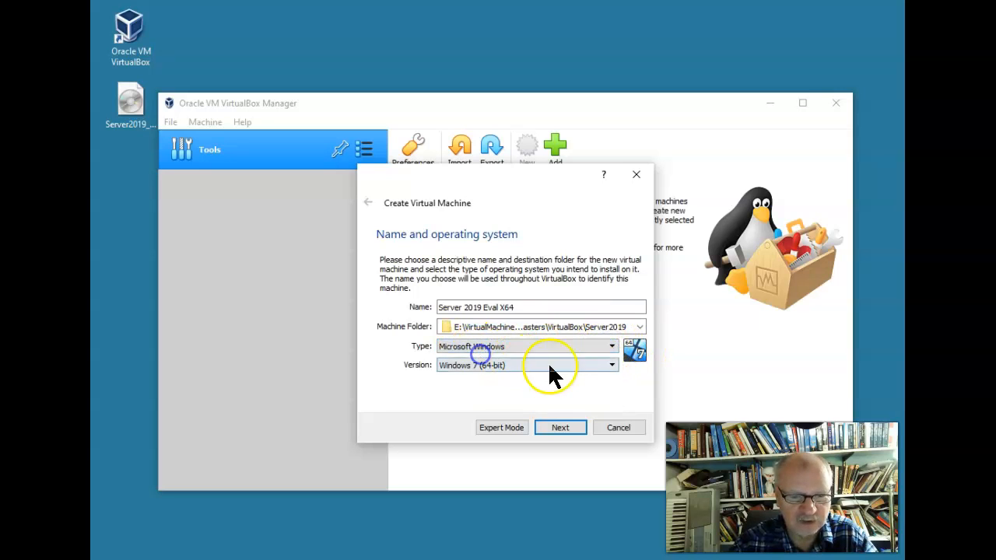
pyautogui.click(611, 365)
pyautogui.click(612, 461)
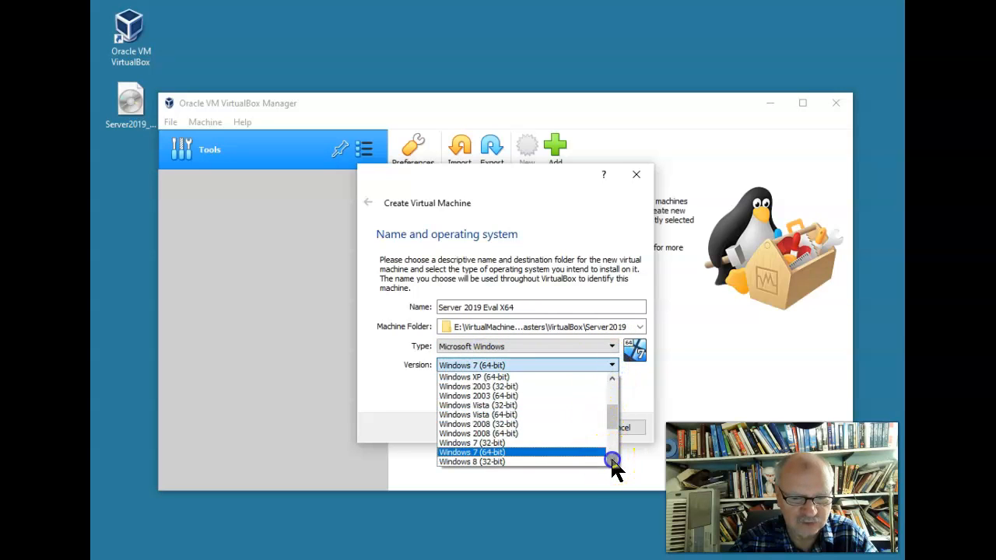
pyautogui.click(612, 461)
pyautogui.click(612, 461)
pyautogui.click(612, 462)
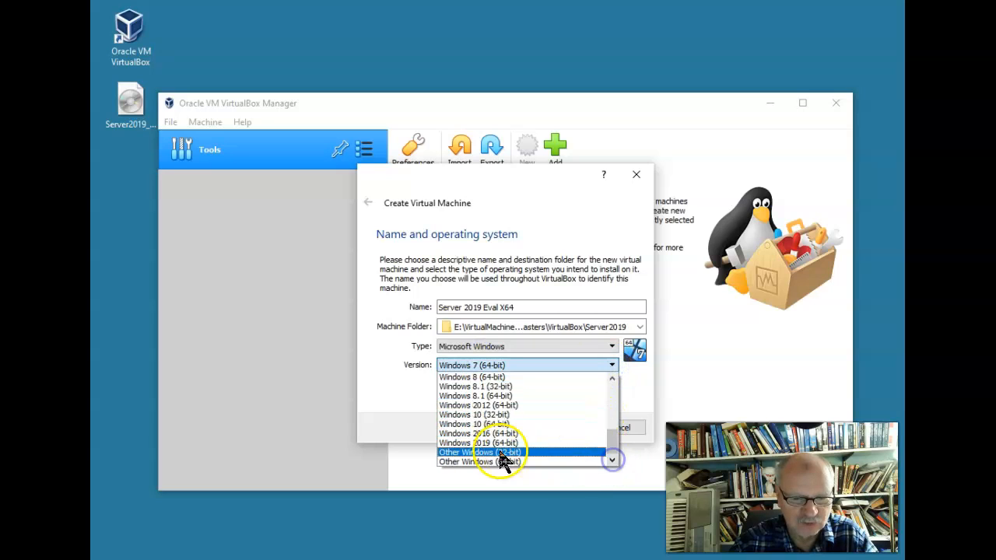
pyautogui.click(490, 442)
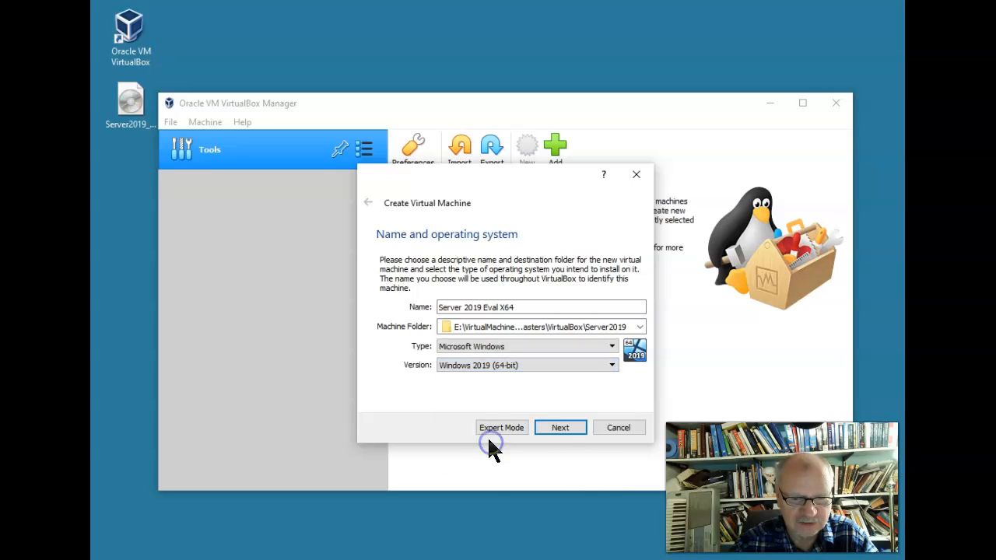
# Give the VM 4096 MB of memory and continue to the hard disk step
pyautogui.click(574, 436)
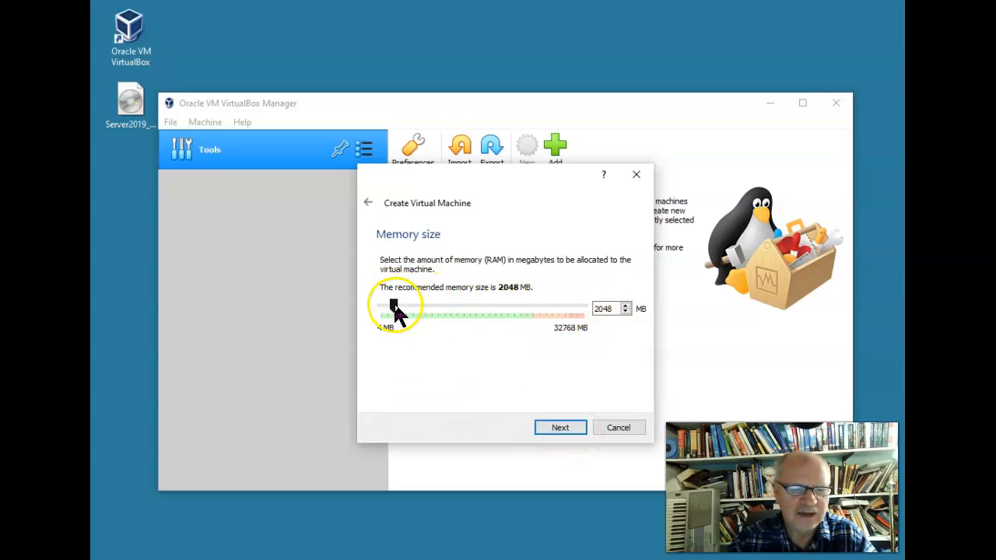
pyautogui.moveTo(395, 308); pyautogui.dragTo(406, 314)
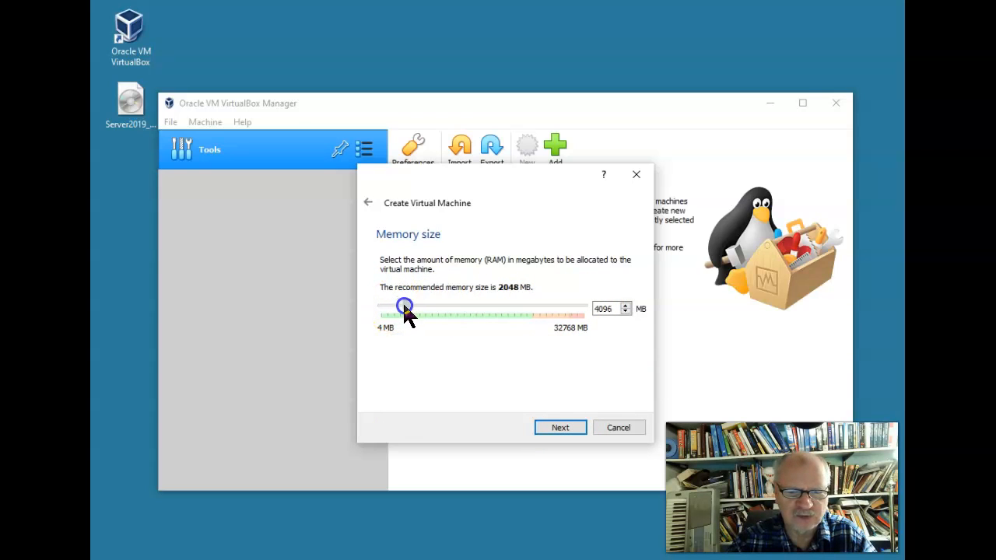
pyautogui.click(581, 427)
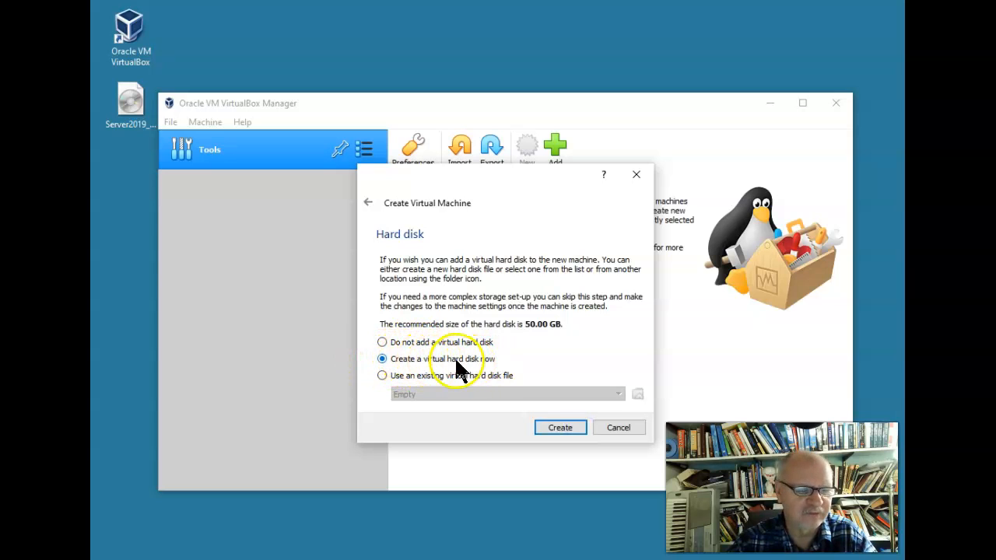
# Create a dynamically allocated 50 GB VDI disk, removing the duplicated folder from its path
pyautogui.click(561, 428)
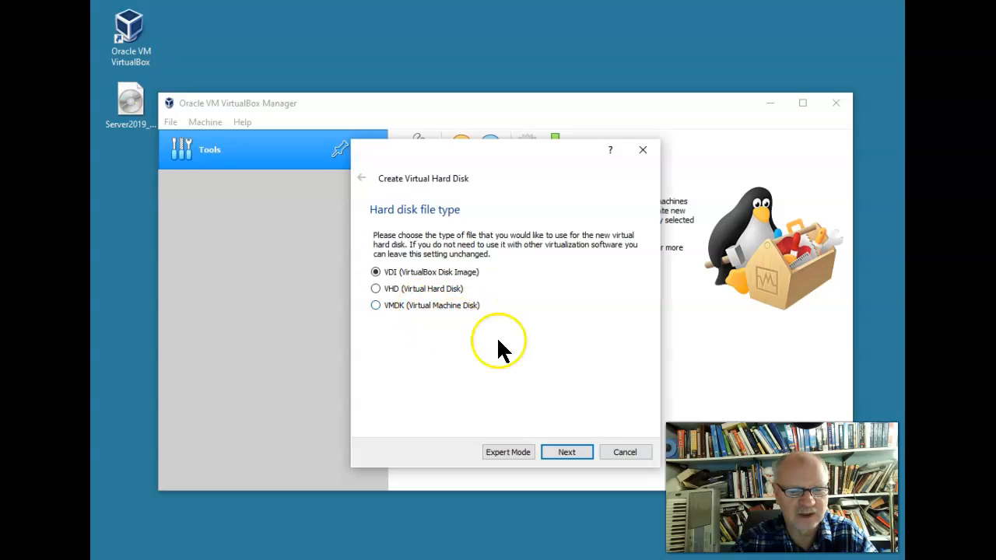
pyautogui.click(567, 451)
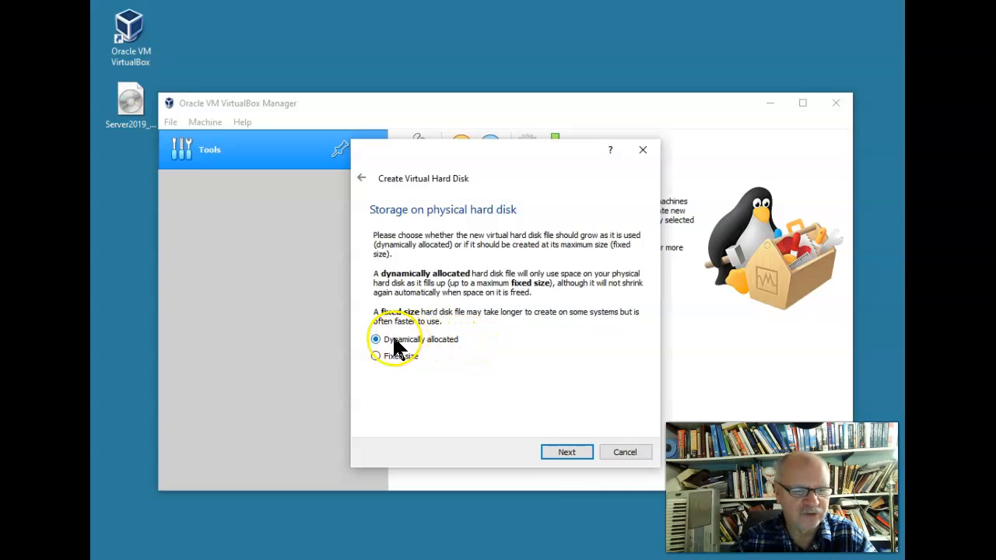
pyautogui.click(567, 452)
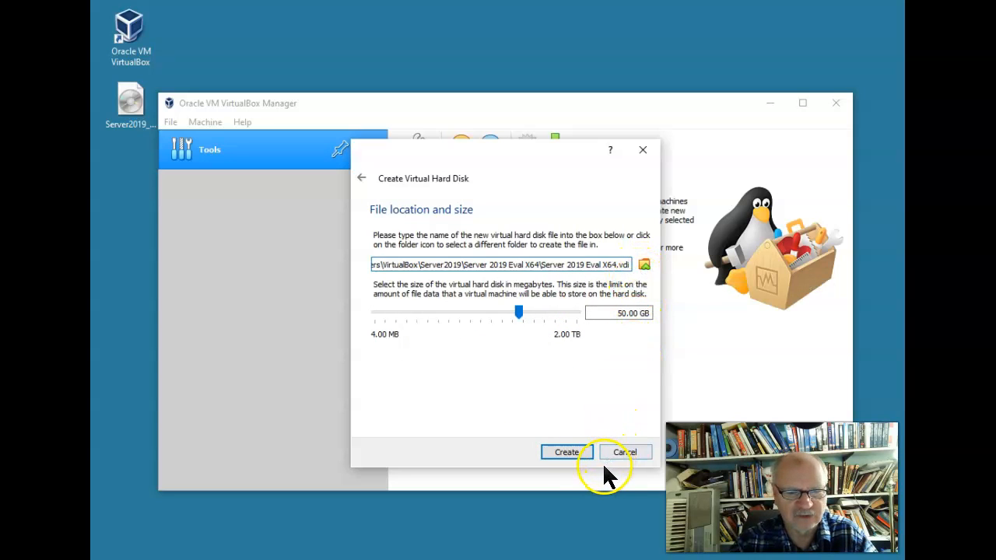
pyautogui.click(540, 265)
pyautogui.moveTo(540, 265); pyautogui.dragTo(464, 265)
pyautogui.press('Delete')
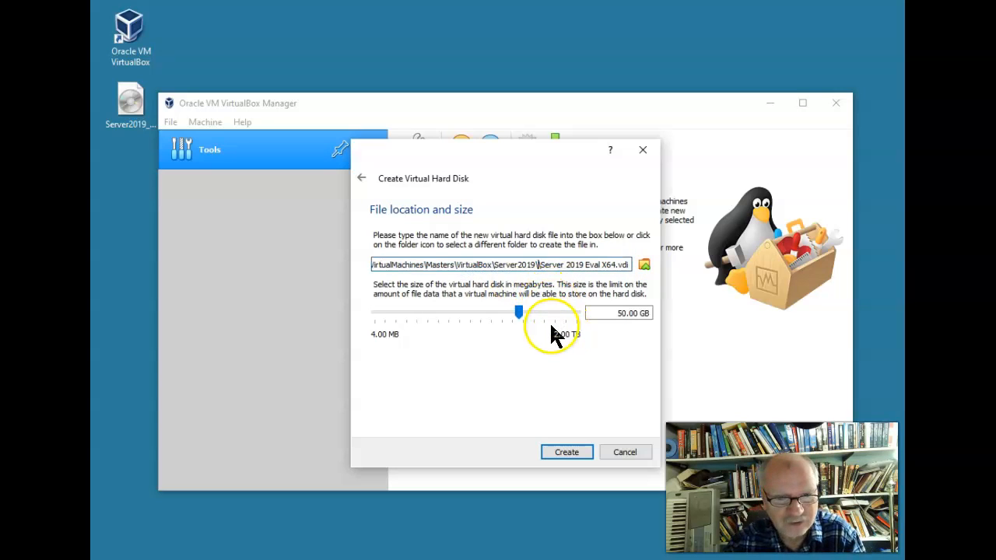
pyautogui.press('BackSpace')
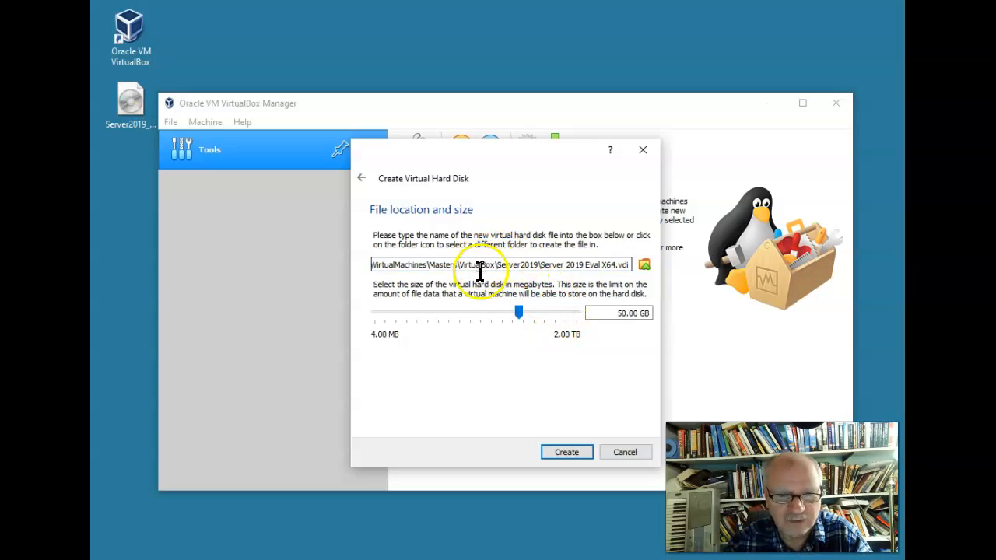
pyautogui.click(582, 451)
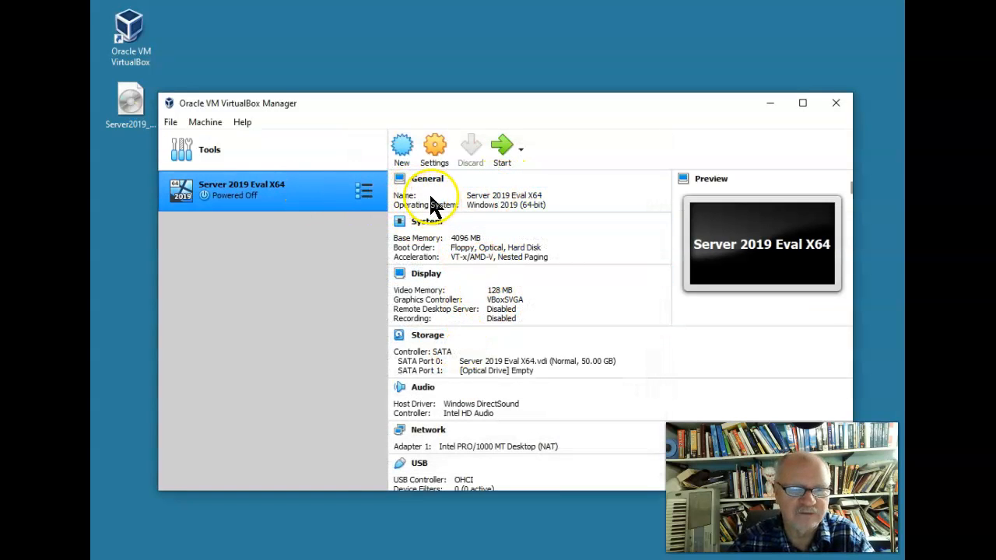
# Raise Processor(s) to 4 under System > Processor in the VM's settings and save
pyautogui.click(431, 154)
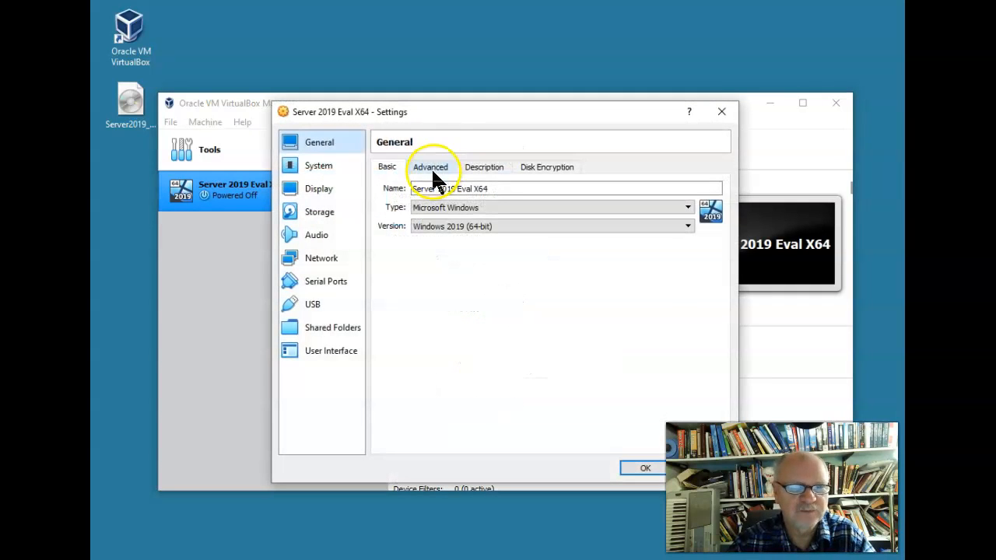
pyautogui.click(325, 166)
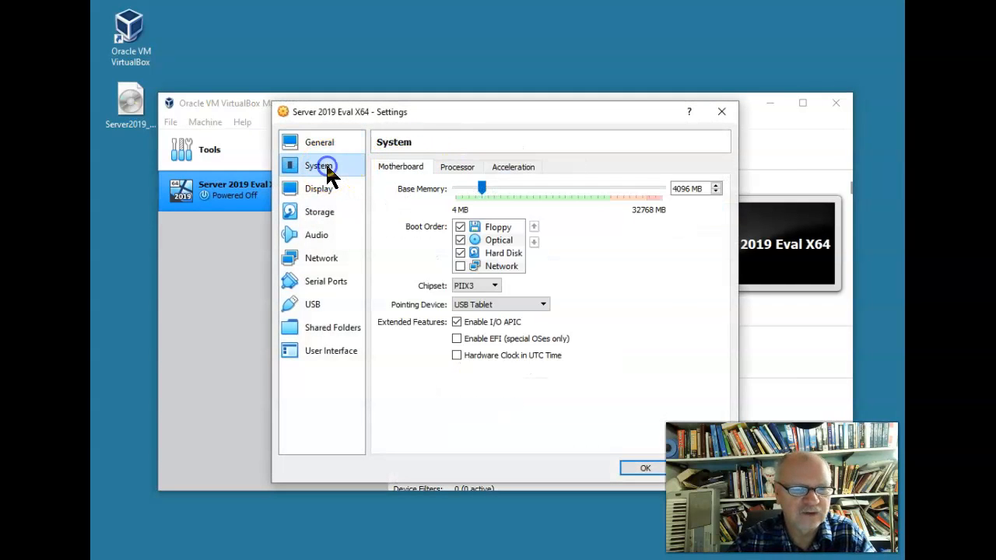
pyautogui.click(457, 166)
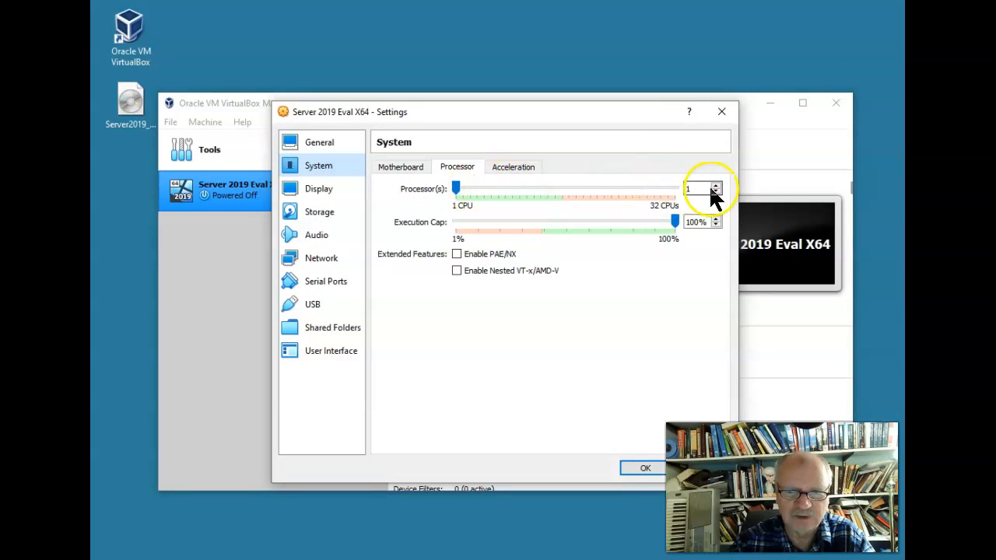
pyautogui.click(716, 186)
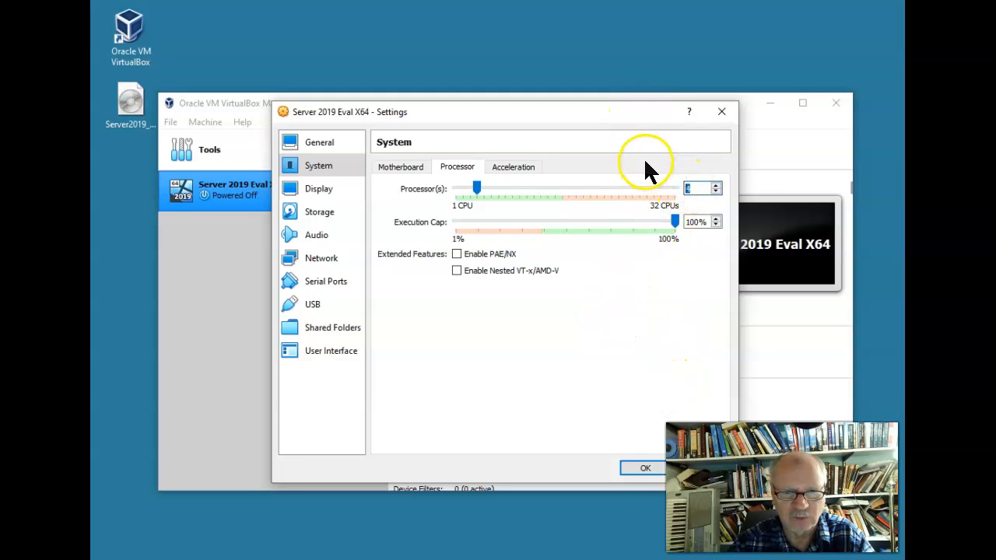
pyautogui.click(660, 467)
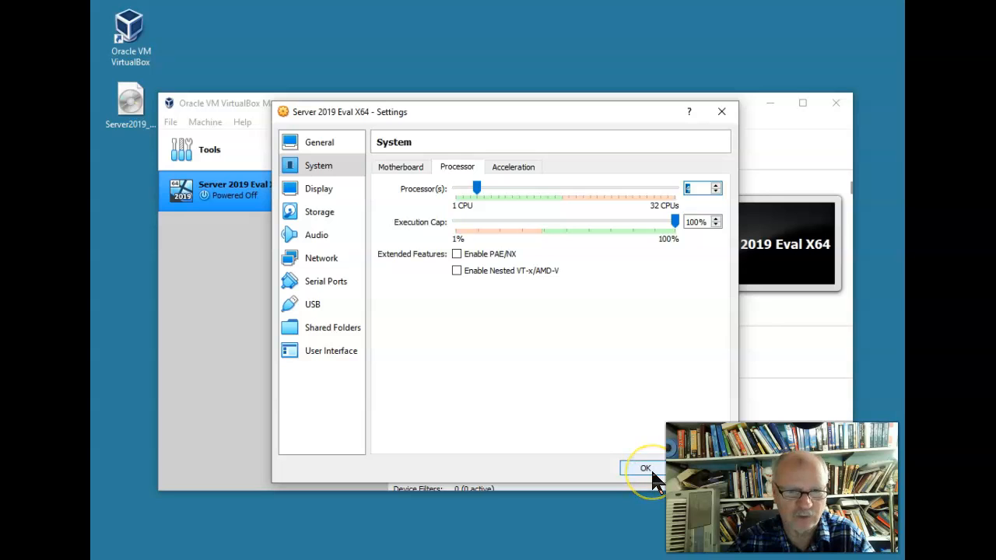
pyautogui.click(646, 469)
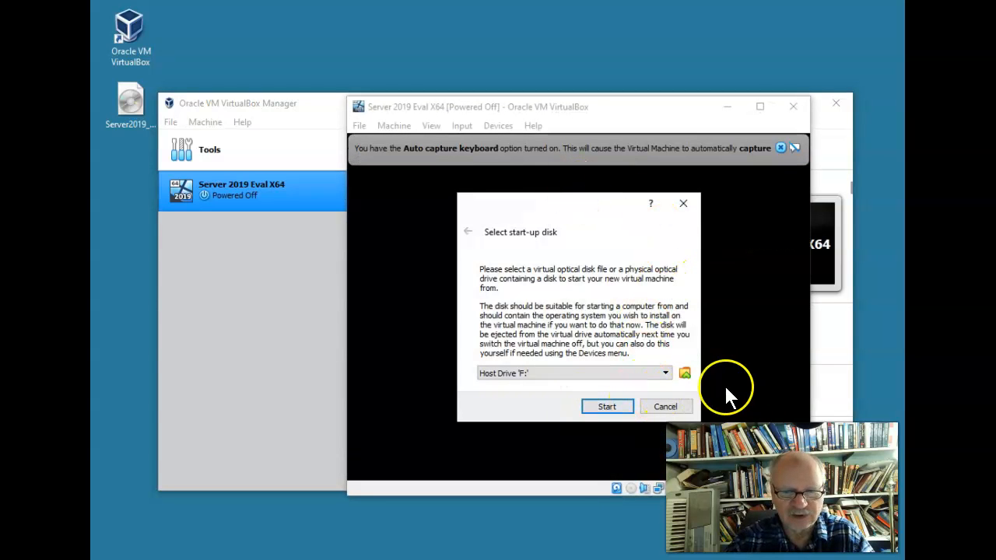
# Start adding a new optical disk image from the Desktop in the Optical Disk Selector
pyautogui.click(138, 109)
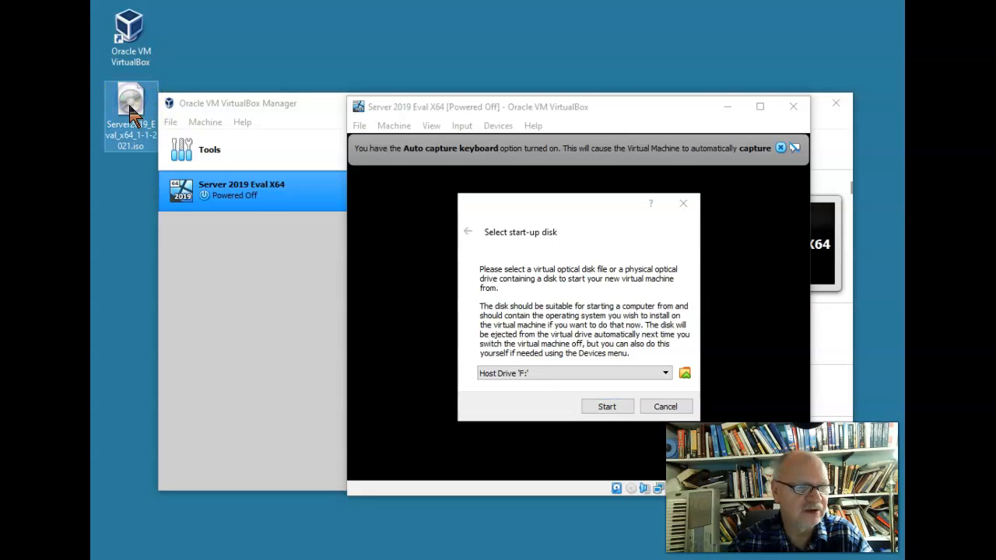
pyautogui.click(684, 373)
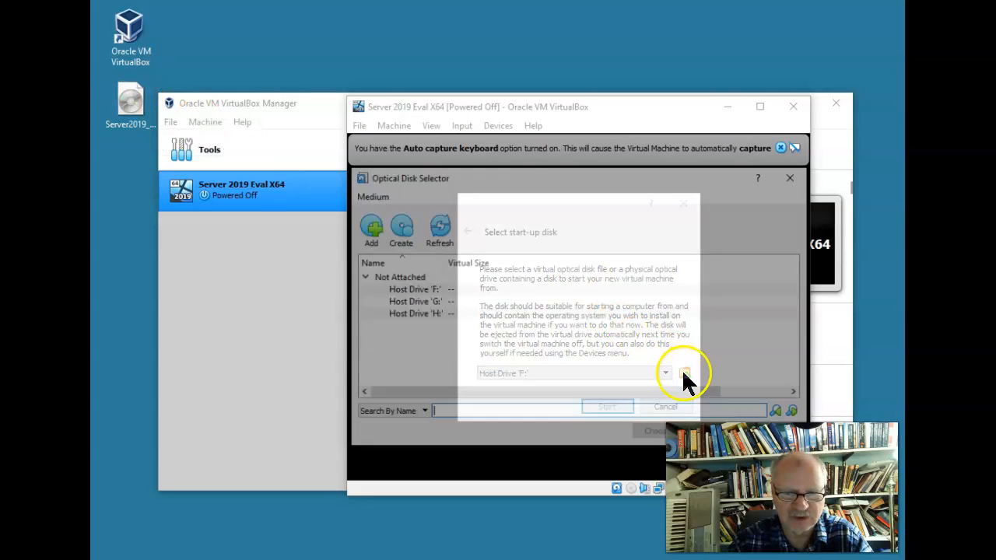
pyautogui.click(368, 227)
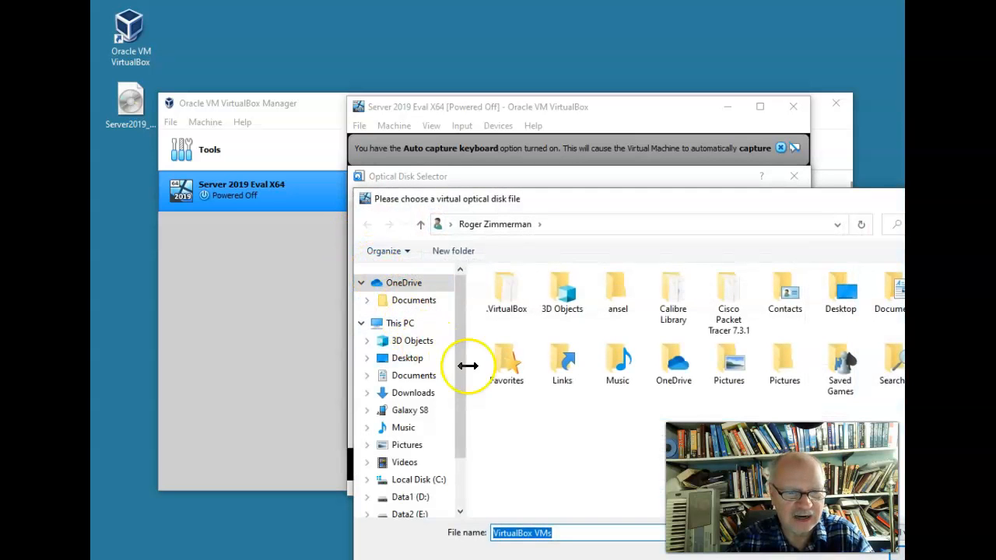
pyautogui.click(412, 362)
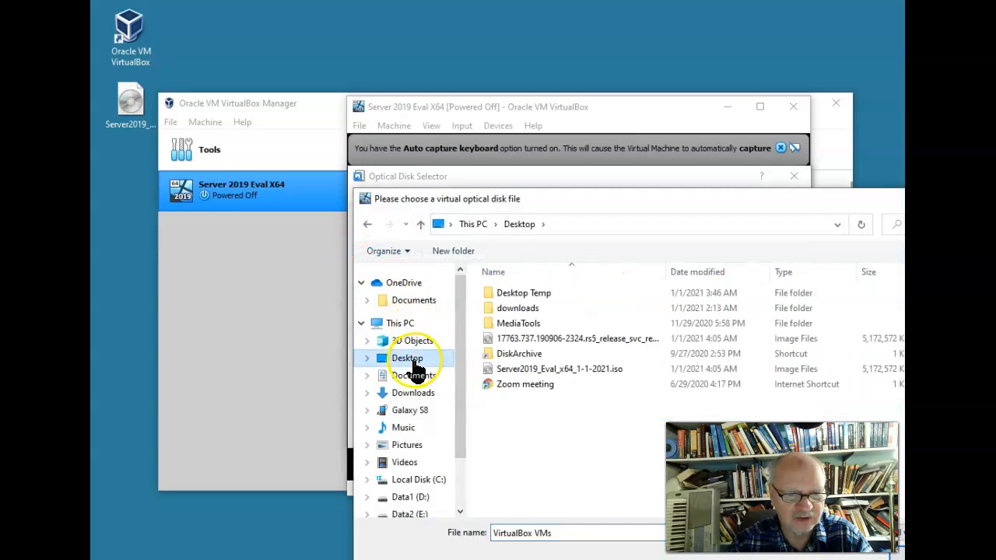
pyautogui.moveTo(695, 185); pyautogui.dragTo(521, 27)
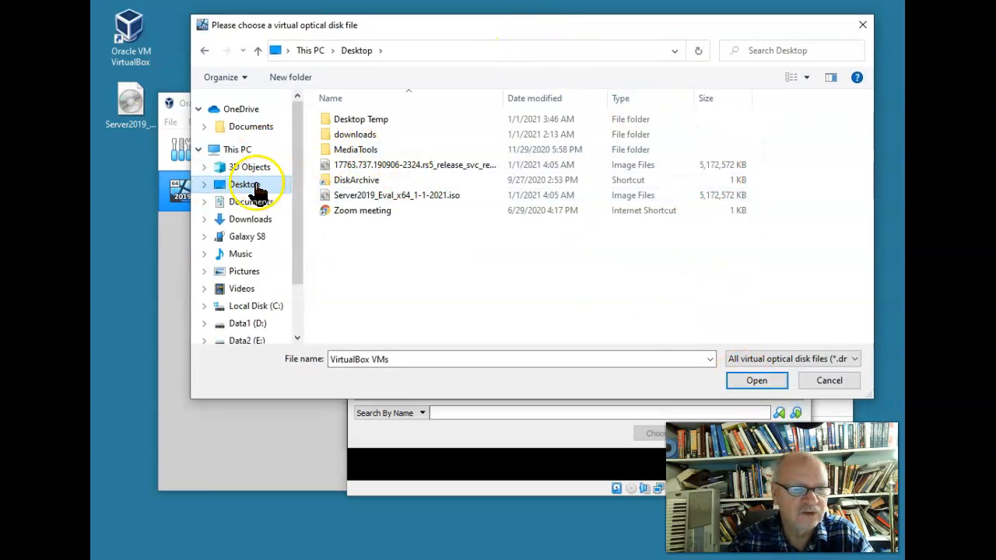
# Retry opening the ISO by name, dismissing the file-not-found errors and re-browsing the Desktop
pyautogui.click(766, 378)
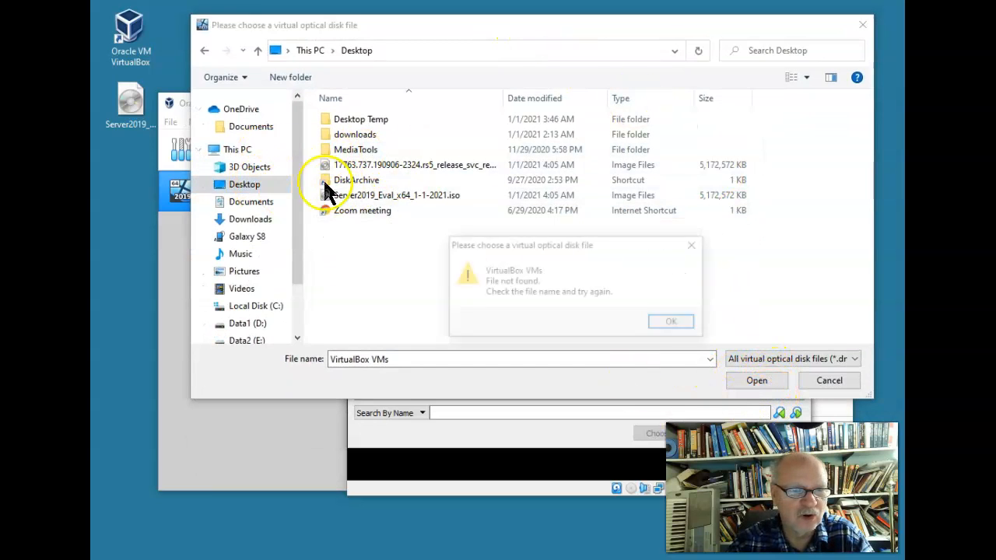
pyautogui.click(692, 329)
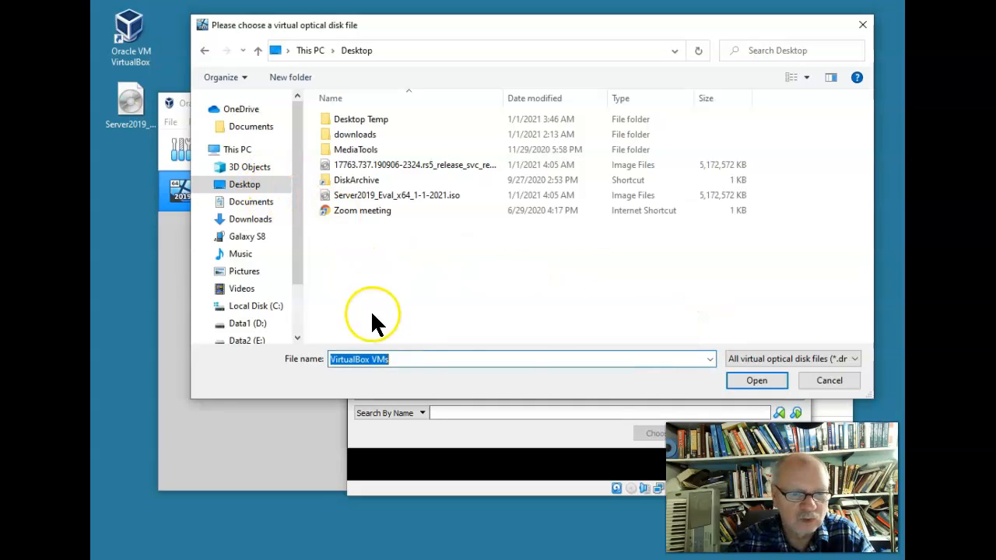
pyautogui.click(243, 187)
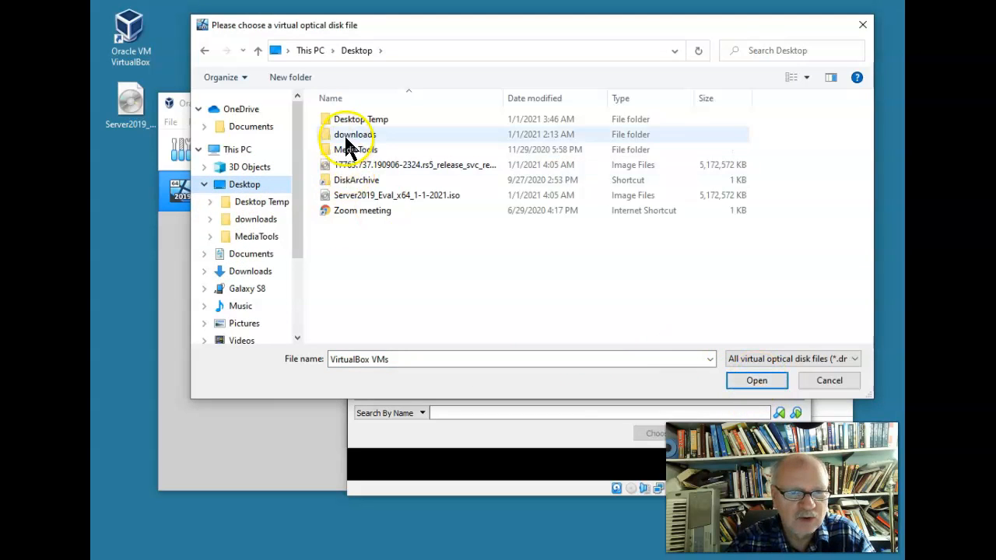
pyautogui.click(308, 51)
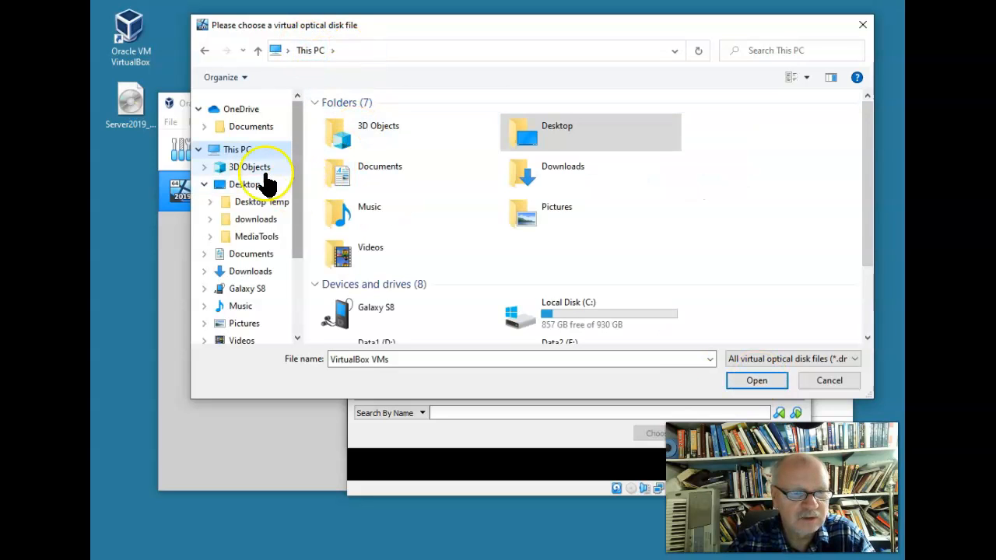
pyautogui.click(241, 187)
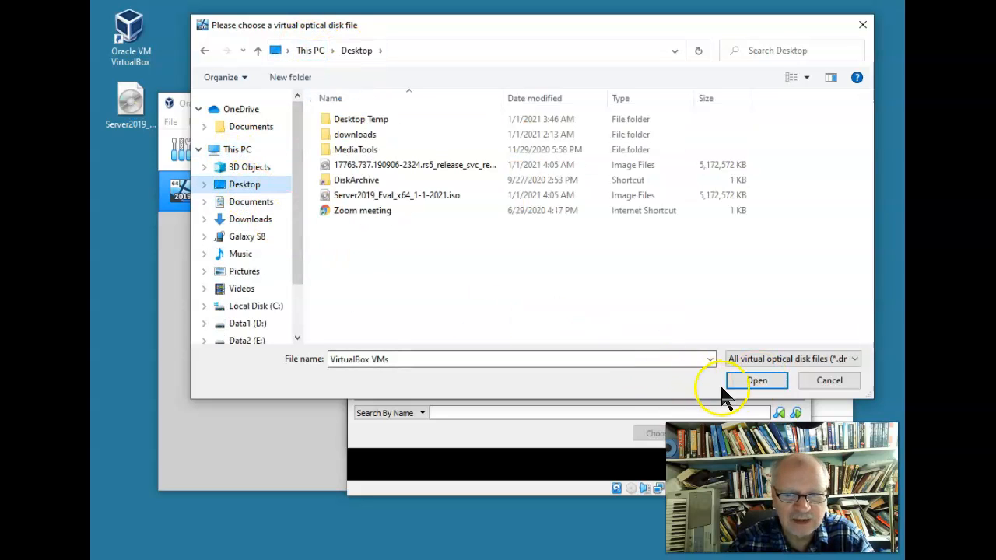
pyautogui.click(743, 380)
pyautogui.click(666, 322)
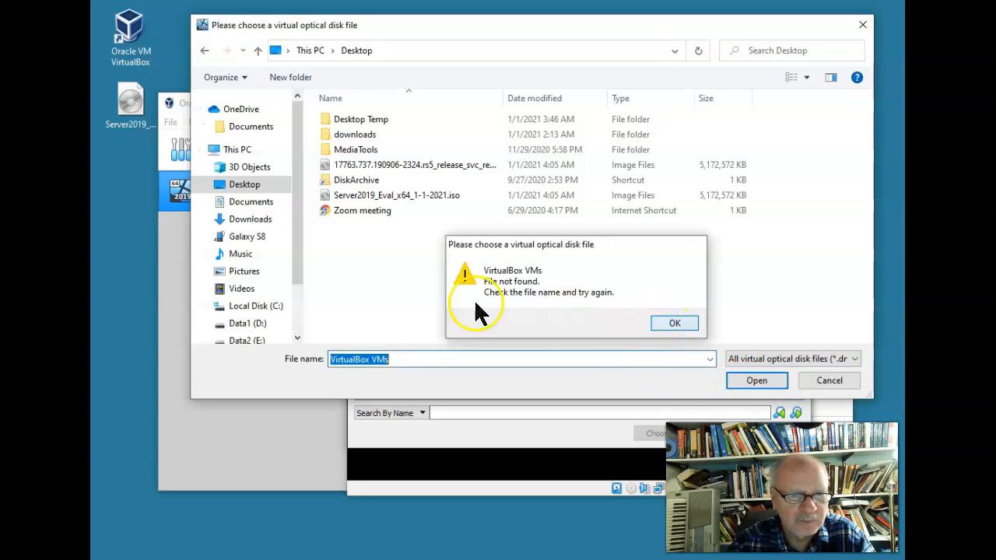
# Open the Desktop folder on Data1 (D:), select Server2019_Eval_x64_1-1-2021.iso and open it
pyautogui.click(265, 323)
pyautogui.doubleClick(351, 210)
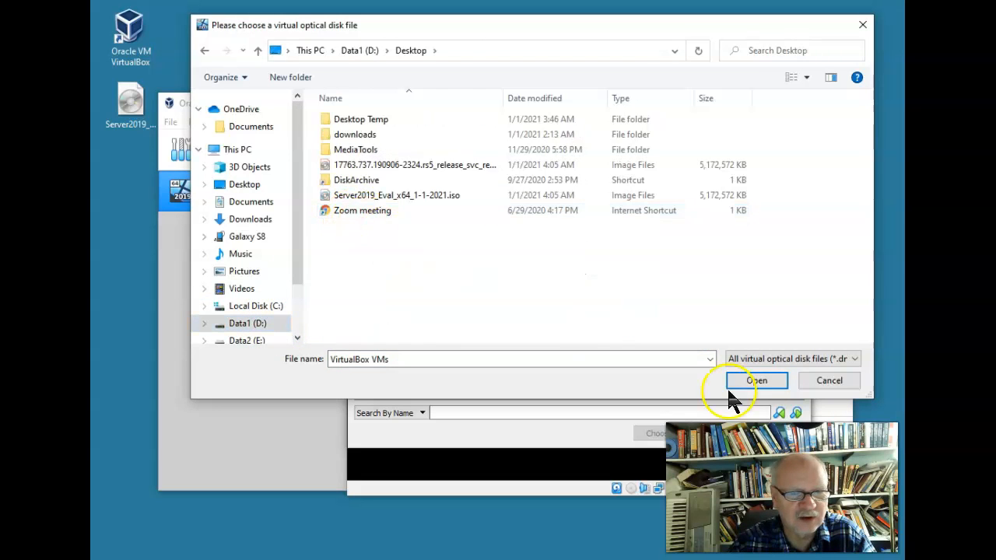
pyautogui.click(766, 377)
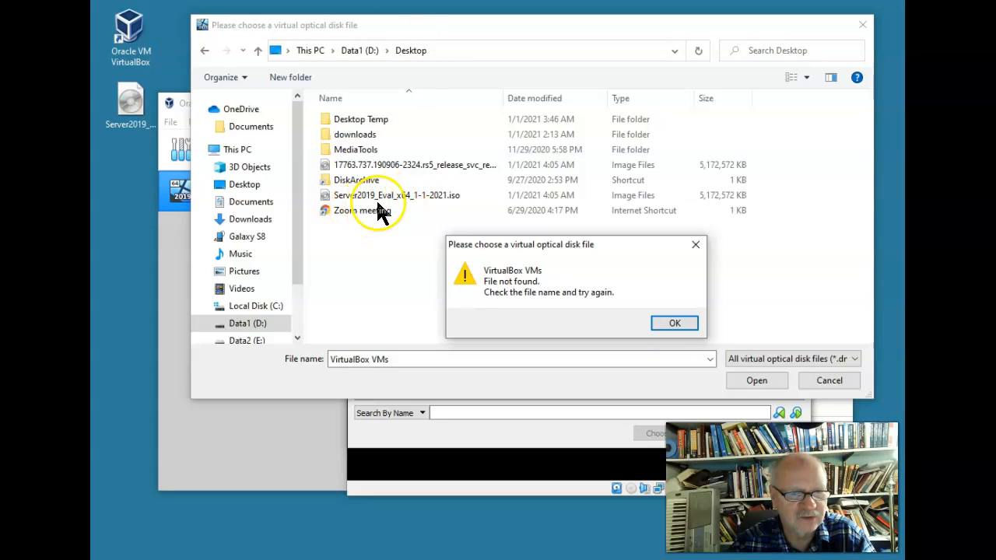
pyautogui.click(675, 323)
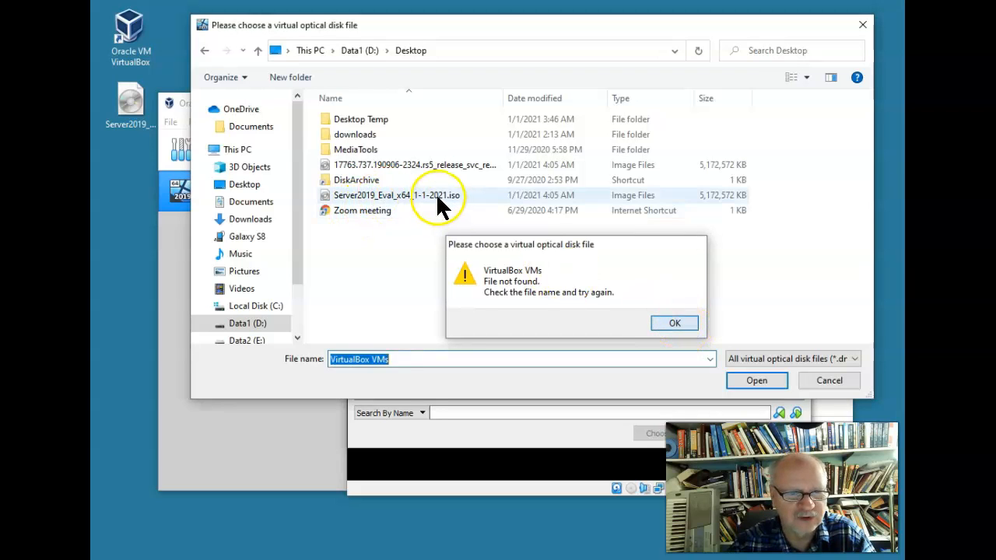
pyautogui.click(432, 196)
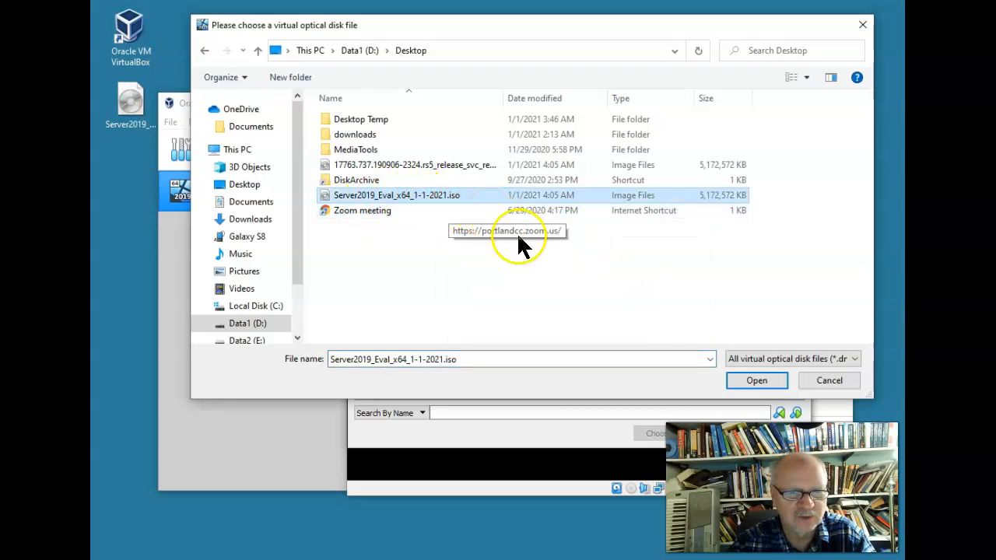
pyautogui.click(749, 378)
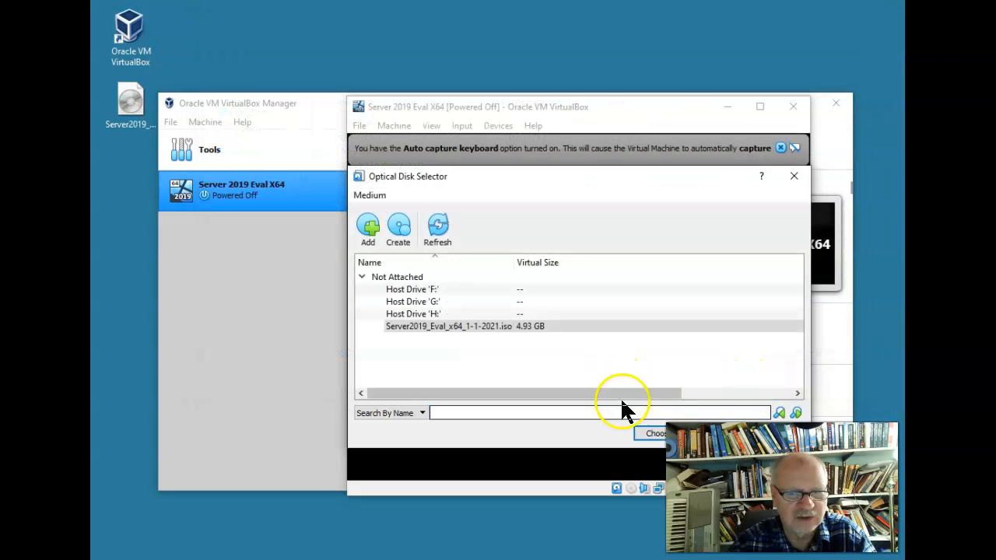
# Choose the Server 2019 ISO as start-up disk and boot the VM into Windows Setup
pyautogui.click(650, 433)
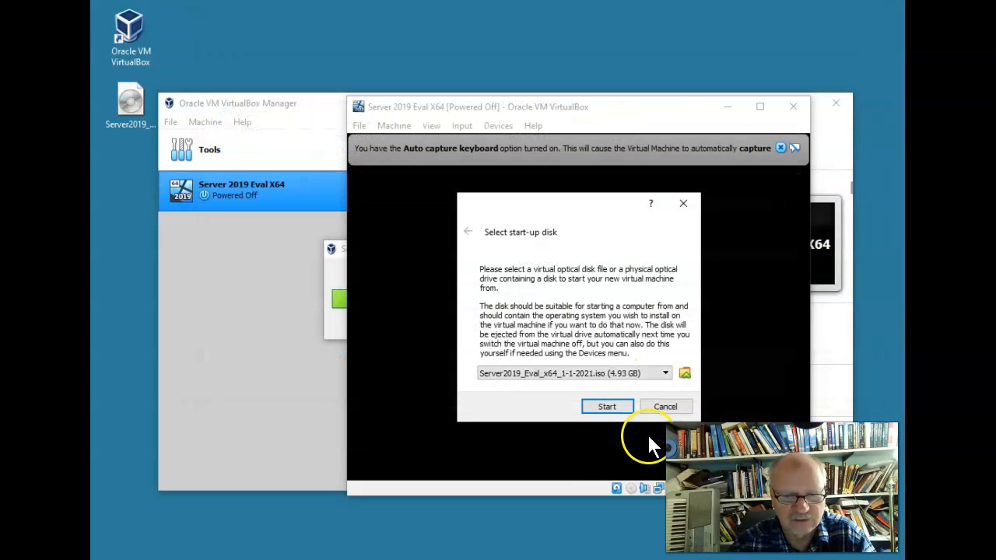
pyautogui.click(602, 408)
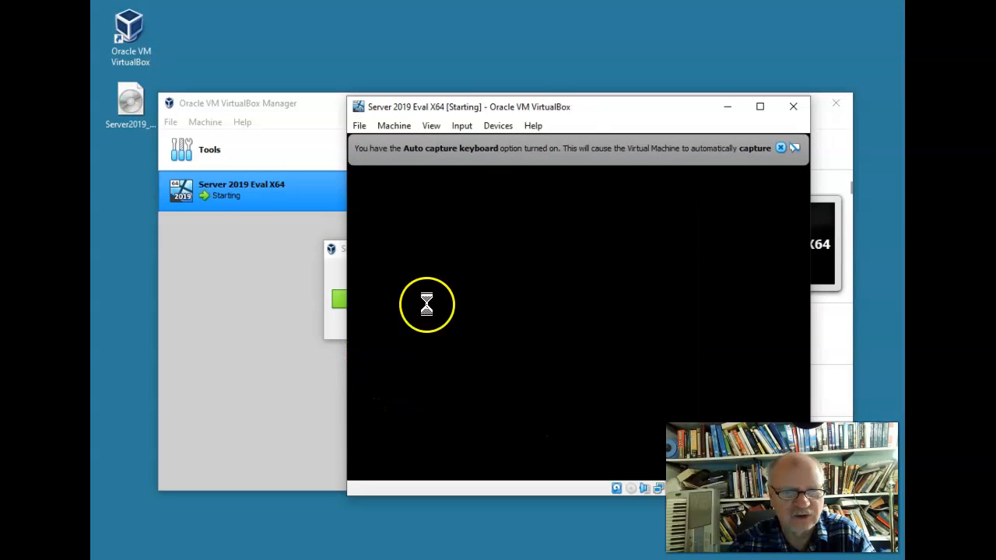
pyautogui.click(794, 148)
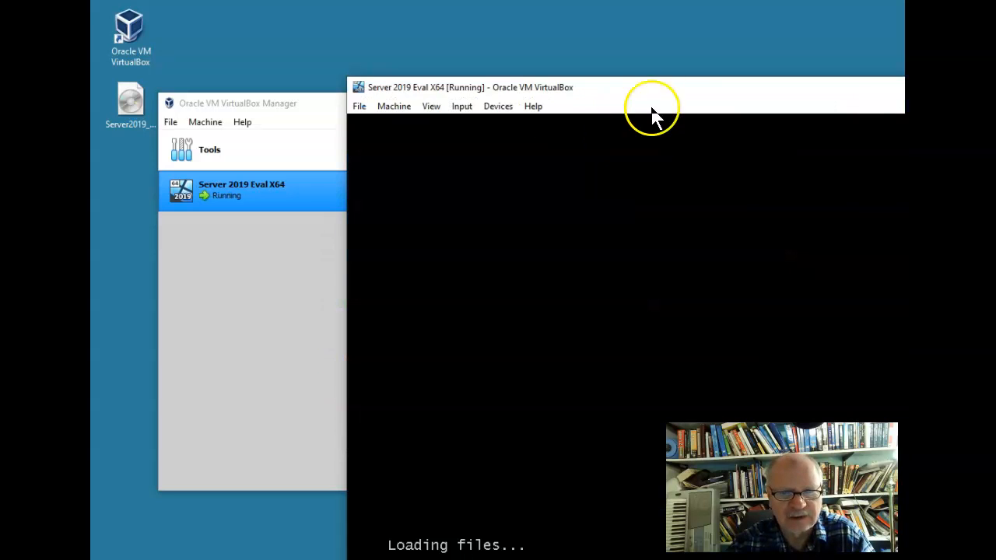
pyautogui.moveTo(669, 95); pyautogui.dragTo(440, 22)
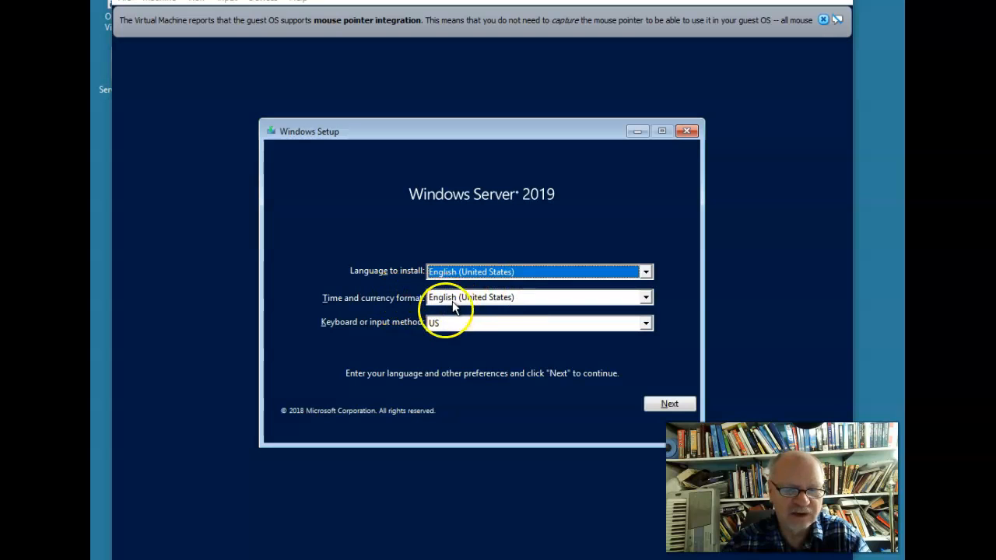
# Keep default language settings, start the install, and pick Standard Evaluation (Desktop Experience)
pyautogui.click(653, 406)
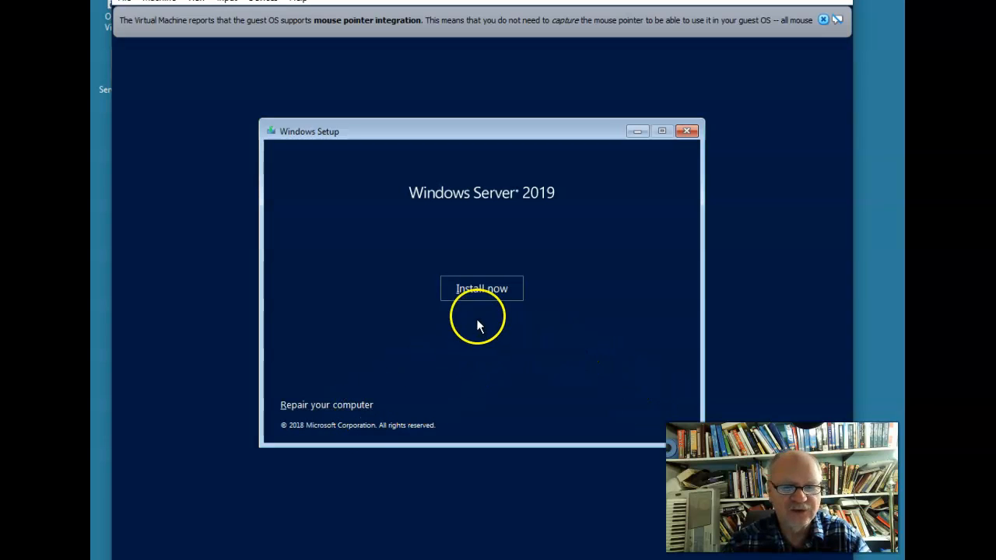
pyautogui.click(493, 290)
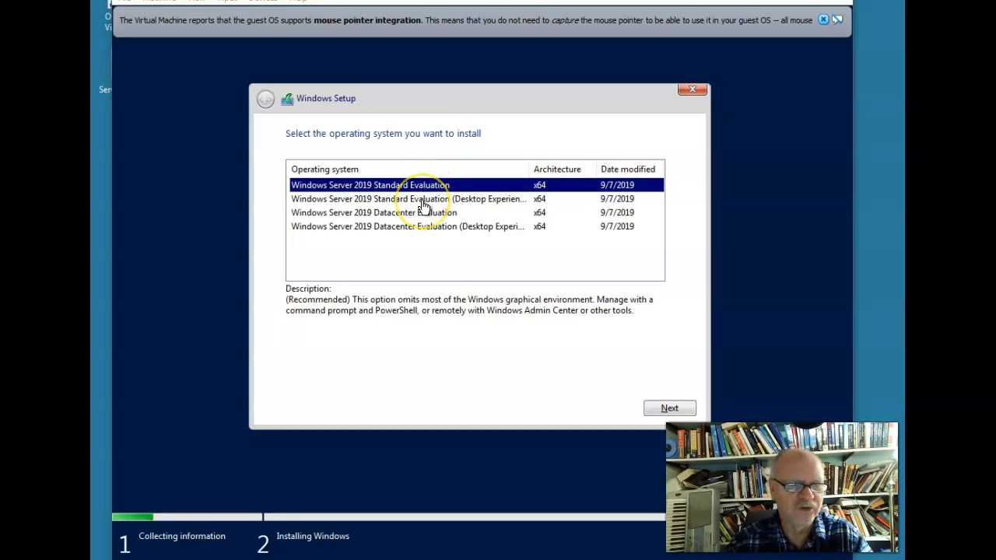
pyautogui.click(424, 200)
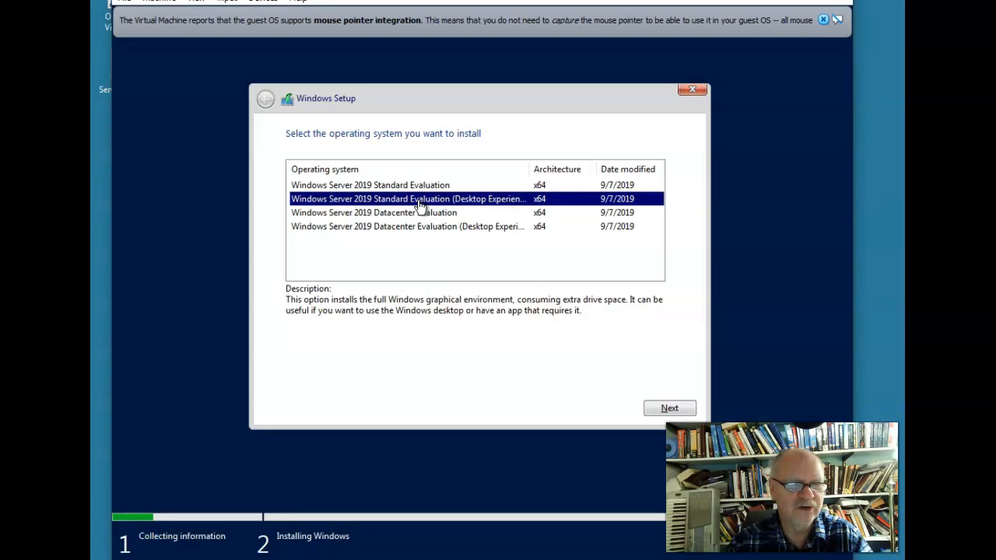
pyautogui.click(660, 411)
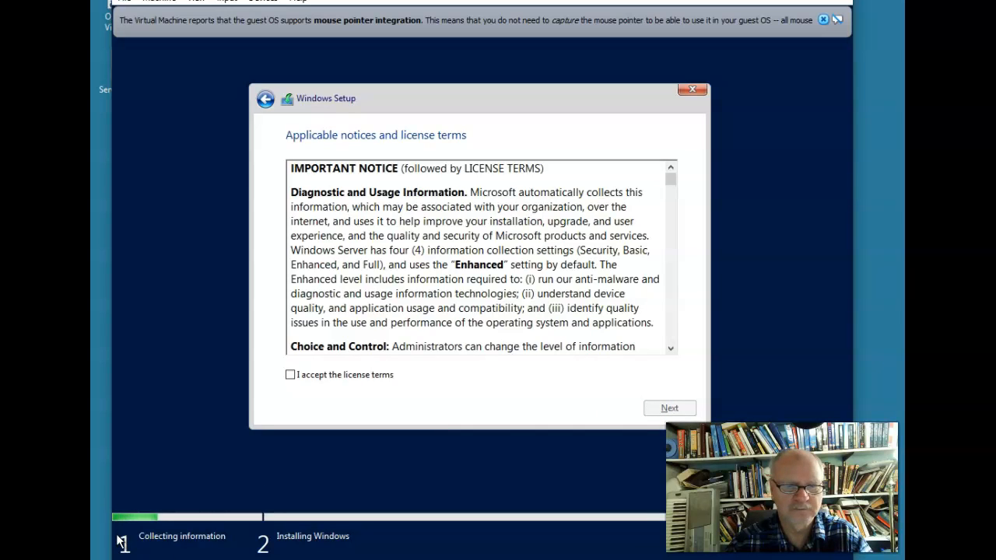
# Accept the license terms, choose Custom install, and target Drive 0's 50.0 GB unallocated space
pyautogui.click(290, 375)
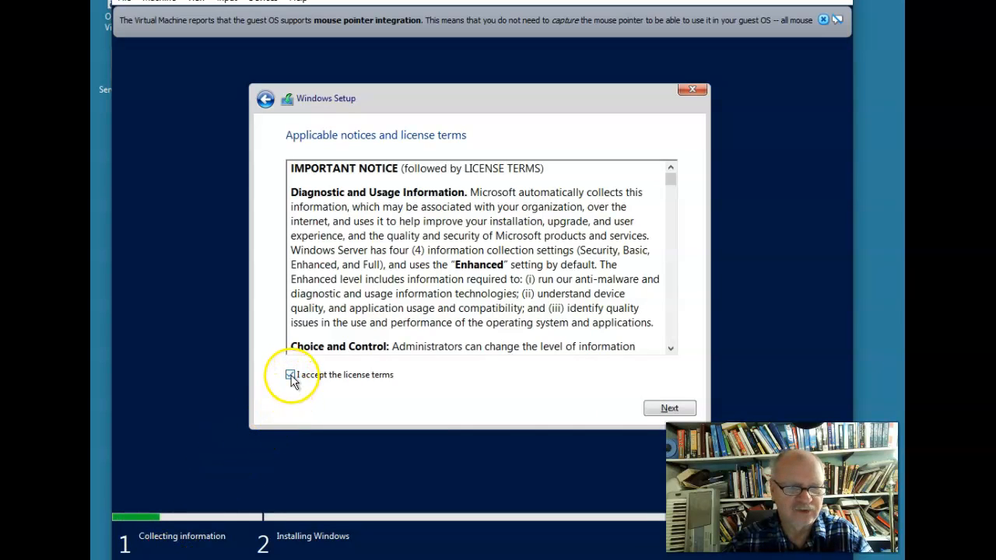
pyautogui.click(646, 410)
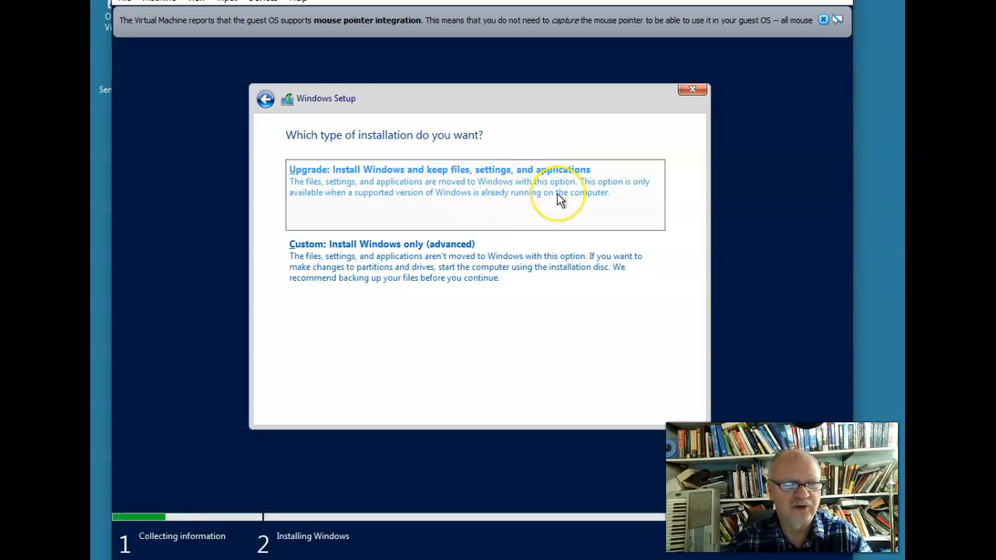
pyautogui.click(336, 260)
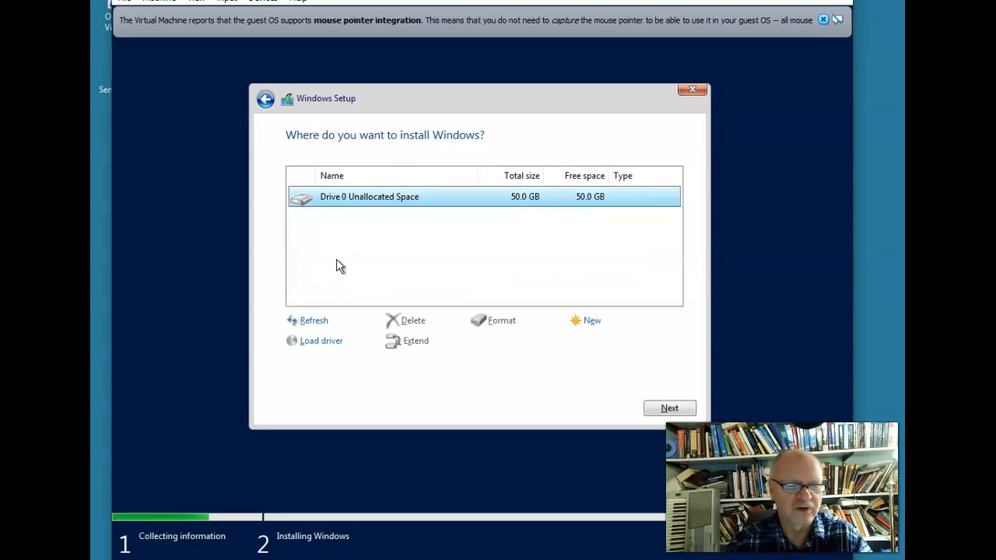
pyautogui.click(670, 409)
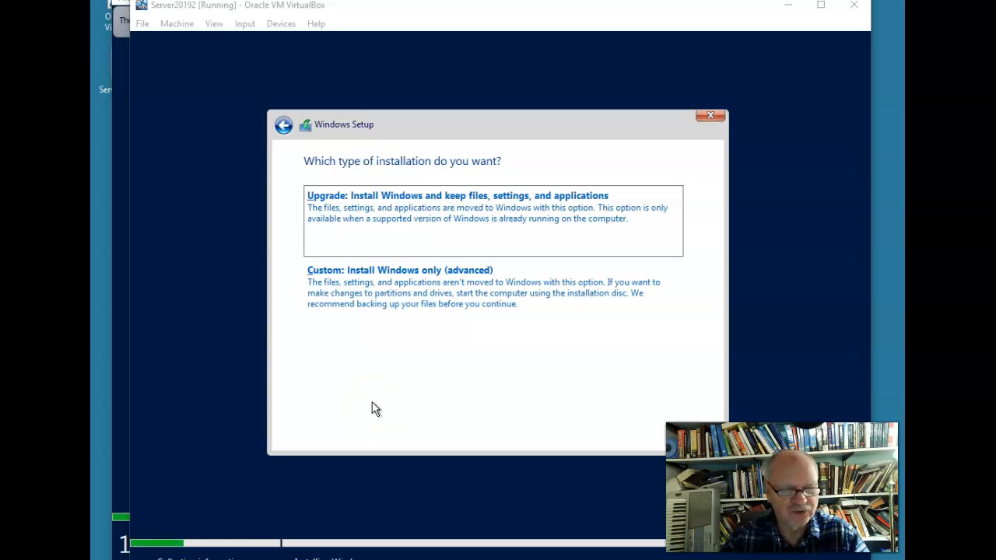
# Try the Upgrade installation type, then close the report saying upgrade isn't available from installation media
pyautogui.click(425, 381)
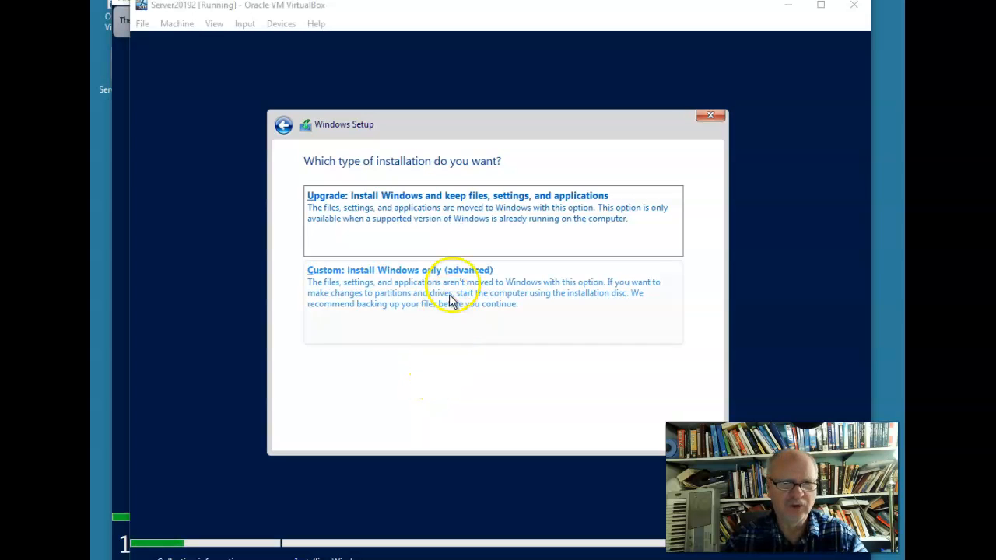
pyautogui.click(343, 203)
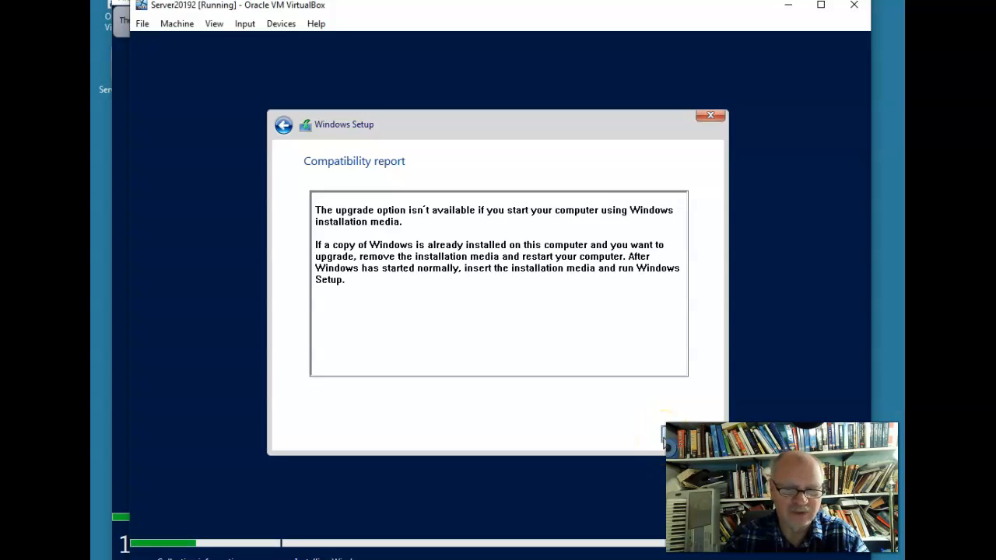
pyautogui.click(662, 438)
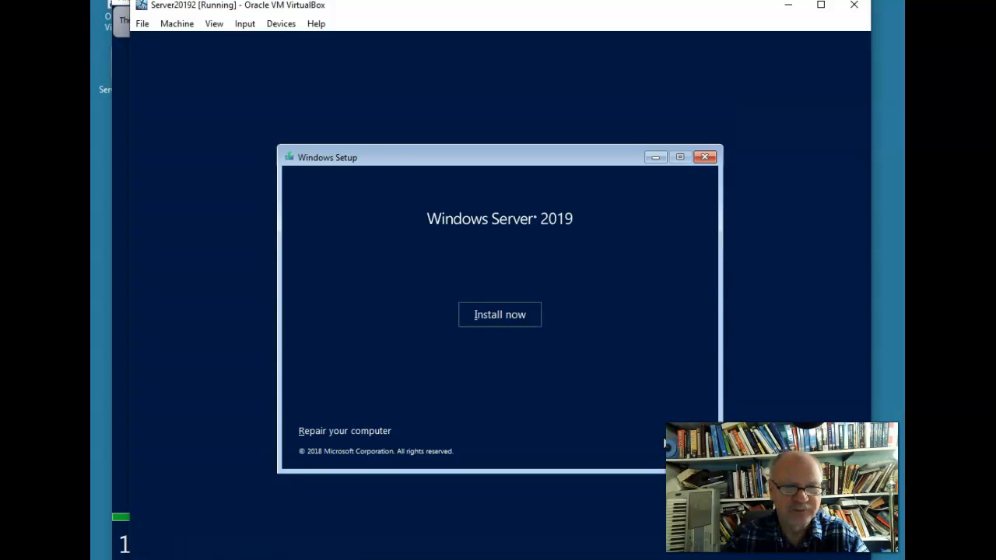
# Install Standard Evaluation with the license accepted, as a Custom install on Drive 0 Unallocated Space
pyautogui.click(498, 314)
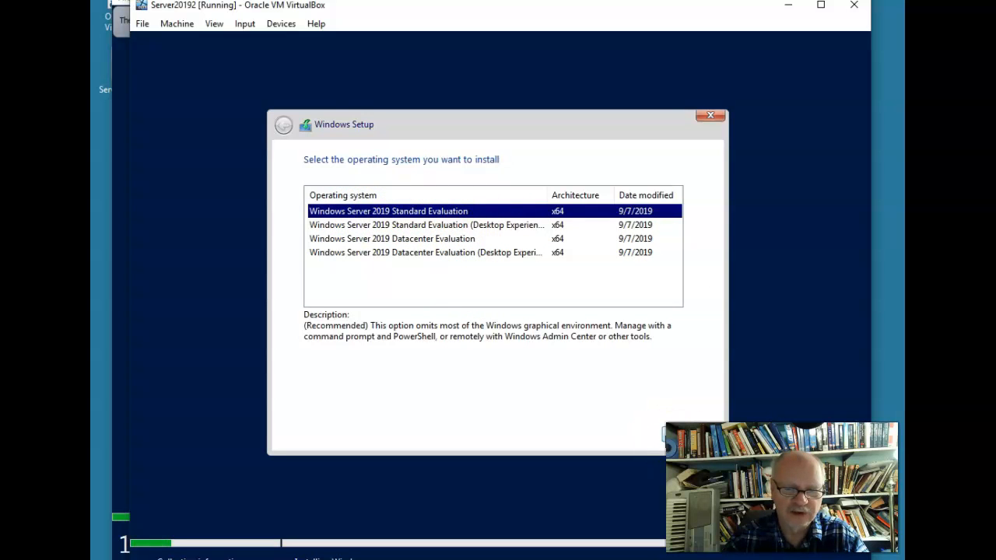
pyautogui.click(663, 432)
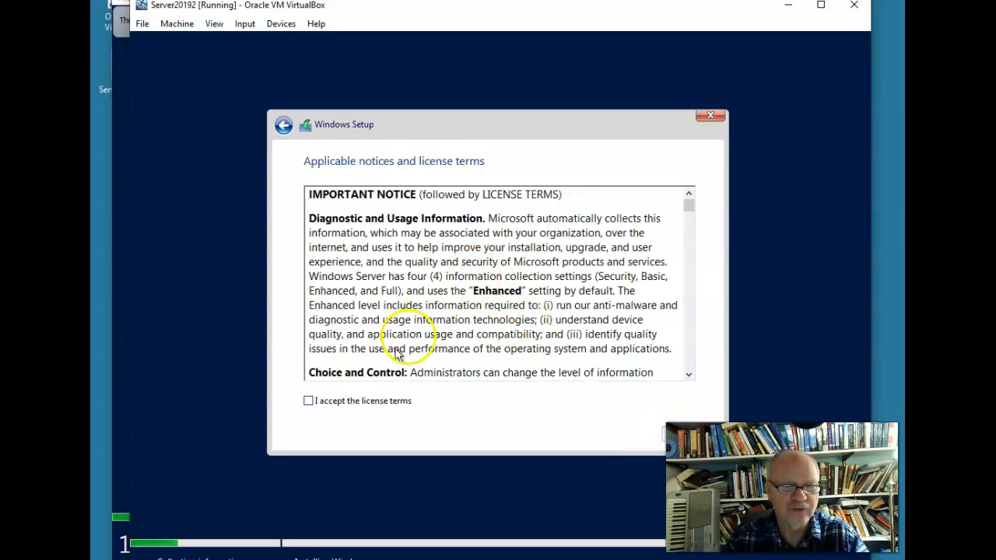
pyautogui.click(308, 401)
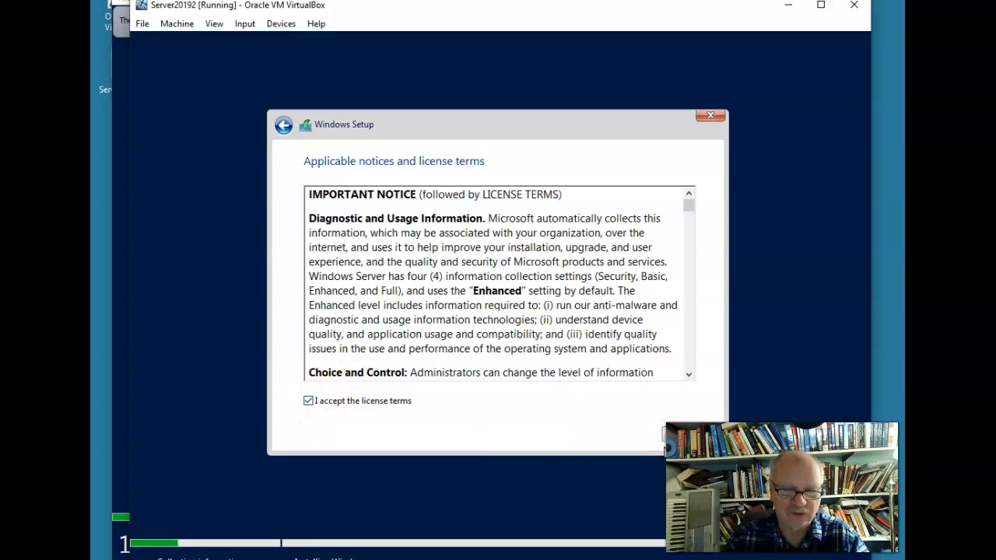
pyautogui.click(665, 434)
pyautogui.click(469, 271)
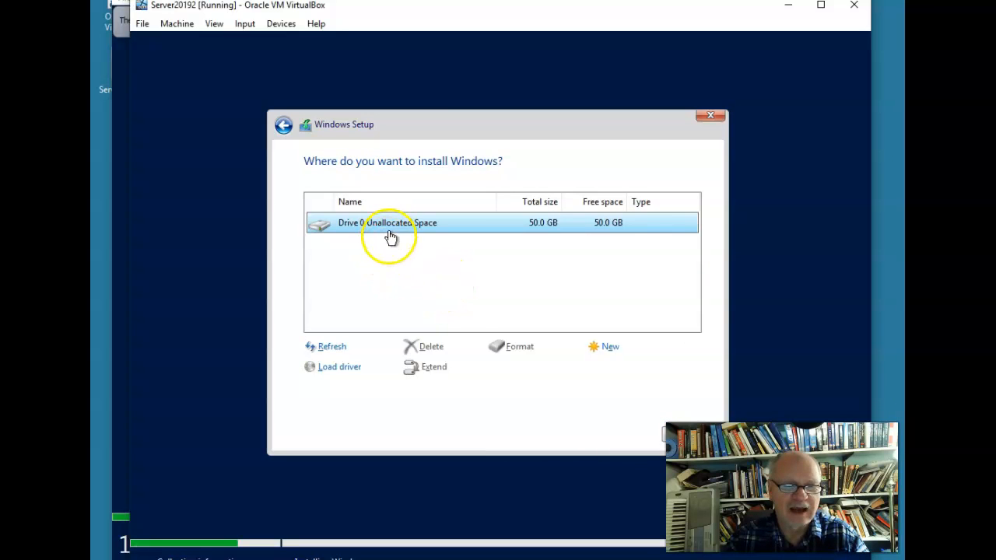
pyautogui.click(663, 434)
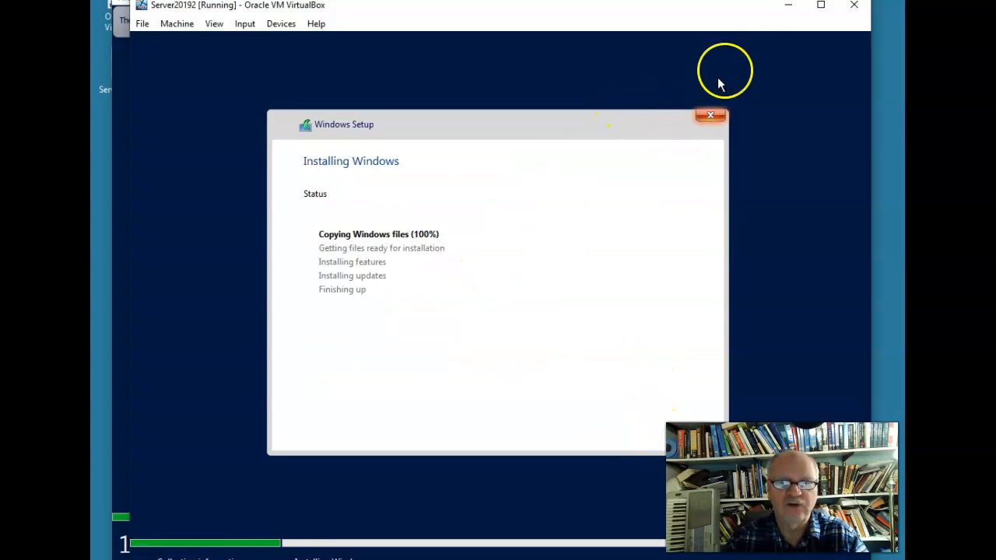
# Focus the VM window and acknowledge the required Administrator password change with Ok
pyautogui.click(244, 509)
pyautogui.click(138, 554)
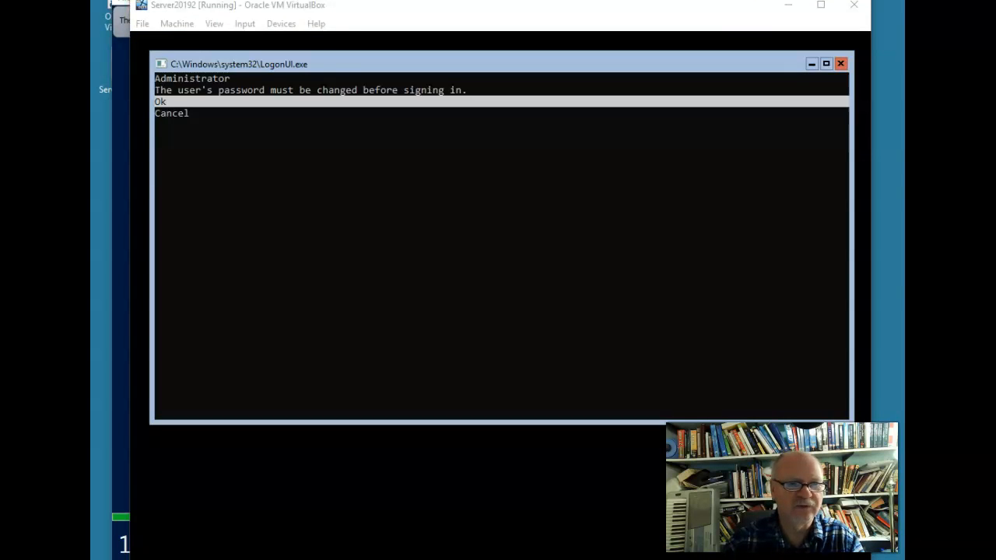
pyautogui.click(318, 56)
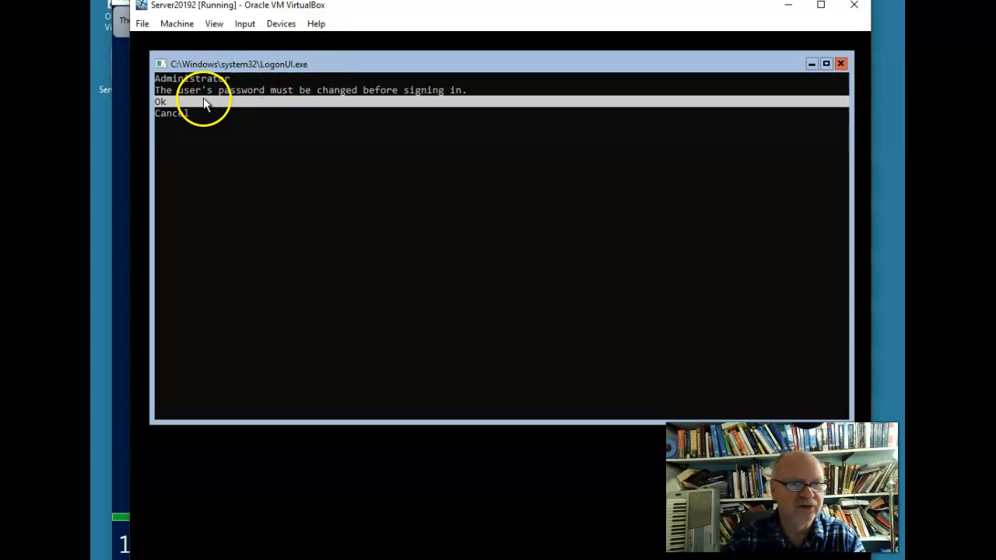
pyautogui.click(431, 102)
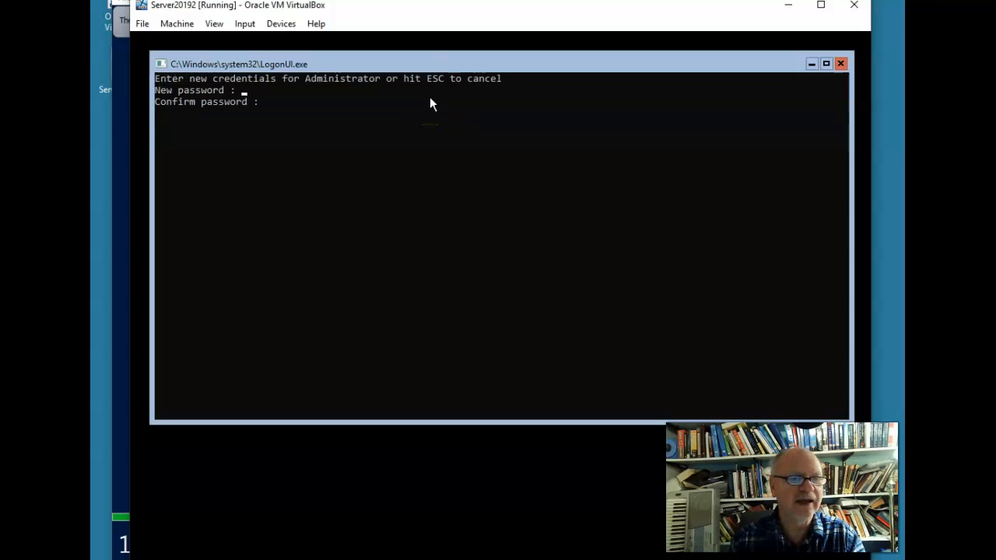
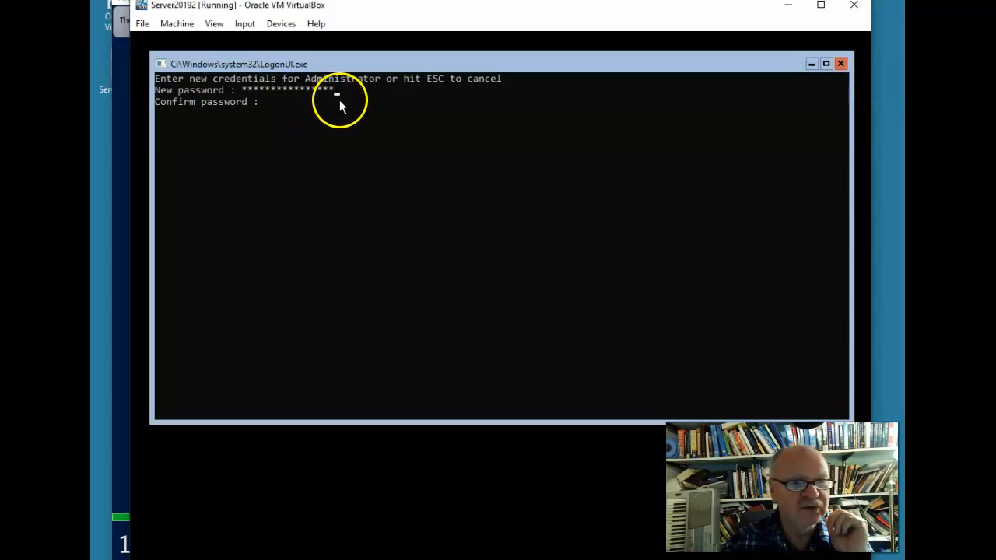
# Replace the old entry with a new Administrator password in LogonUI and submit it for confirmation
pyautogui.press('BackSpace')
pyautogui.press('BackSpace')
pyautogui.press('BackSpace')
pyautogui.press('BackSpace')
pyautogui.press('BackSpace')
pyautogui.press('BackSpace')
pyautogui.press('BackSpace')
pyautogui.press('BackSpace')
pyautogui.press('BackSpace')
pyautogui.press('BackSpace')
pyautogui.press('BackSpace')
pyautogui.press('BackSpace')
pyautogui.press('BackSpace')
pyautogui.press('BackSpace')
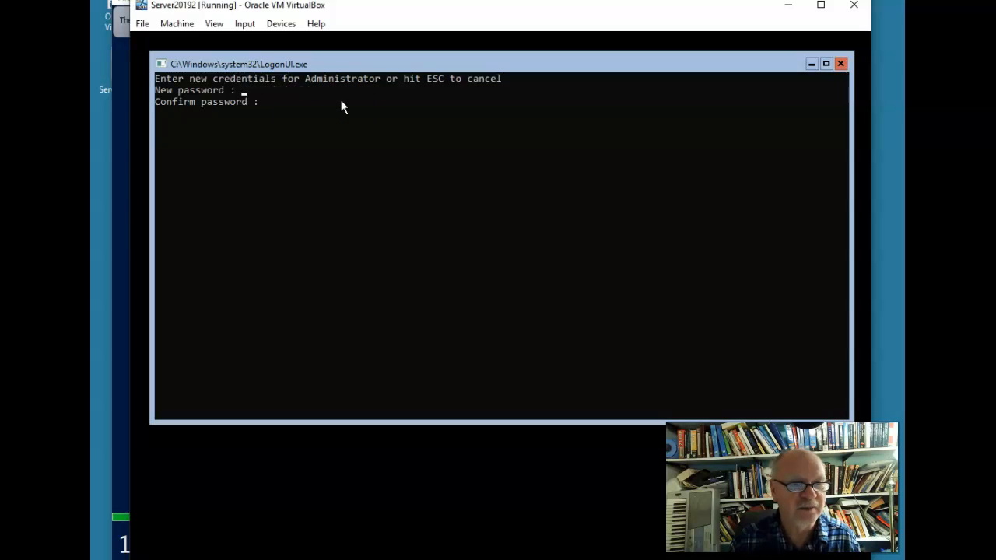
pyautogui.write('********')
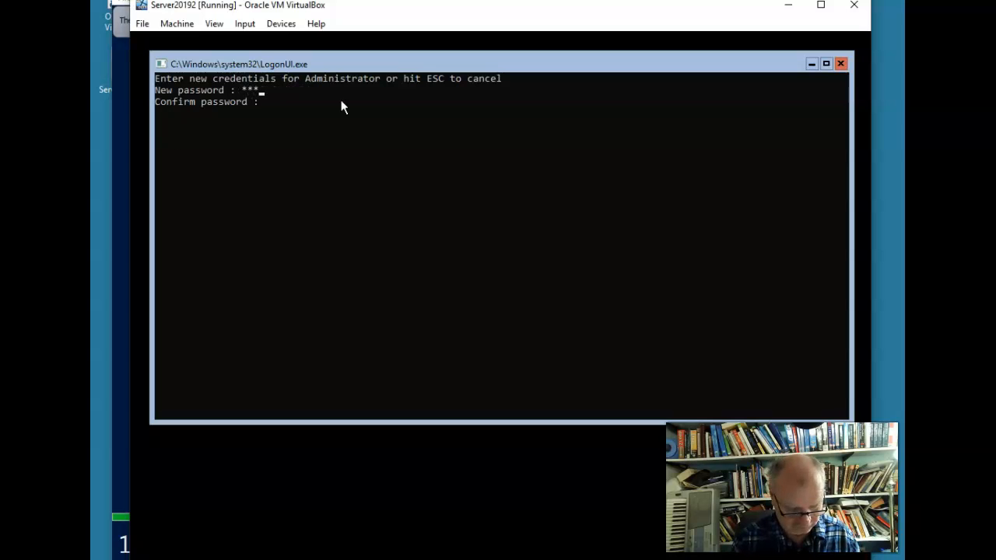
pyautogui.press('Return')
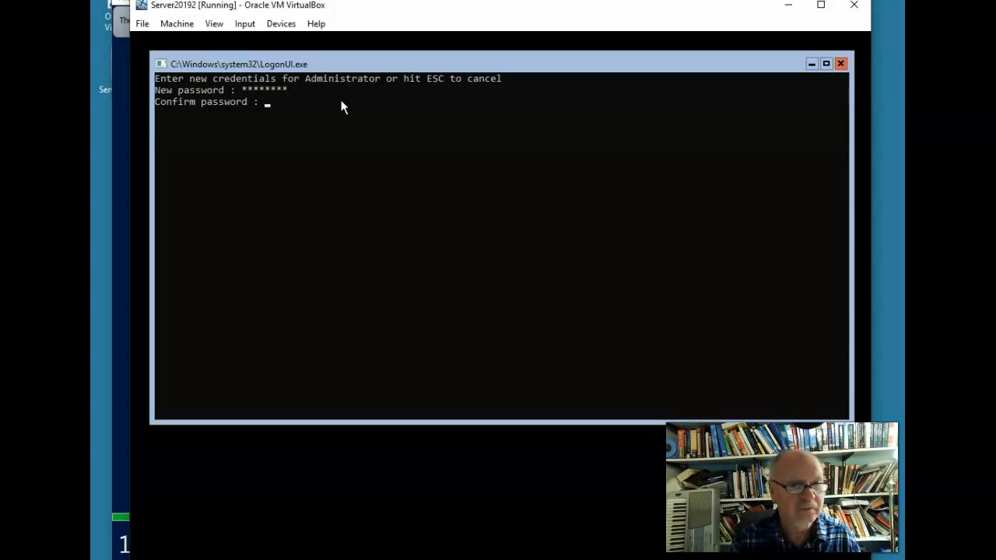
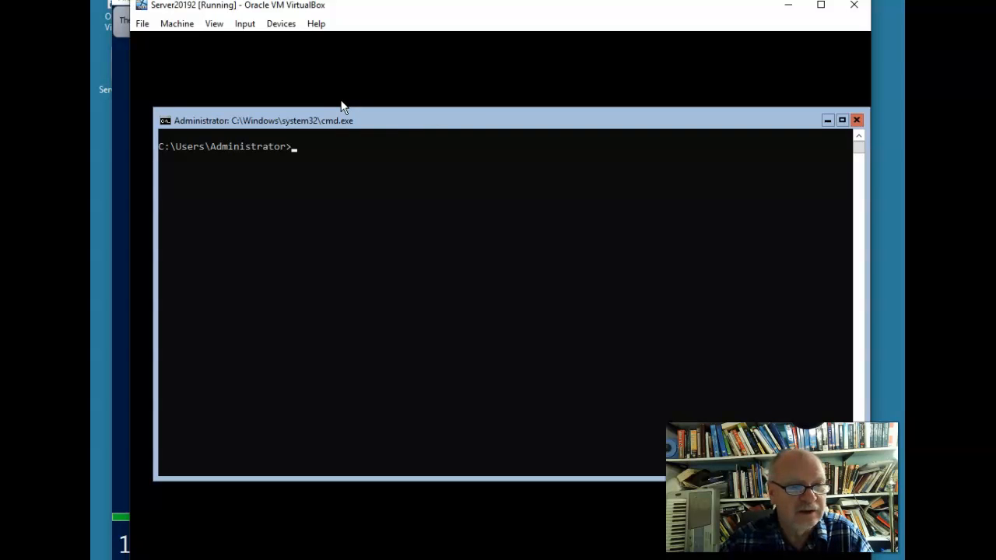
# Start a PowerShell session from the Administrator command prompt in the Server20192 VM
pyautogui.click(533, 136)
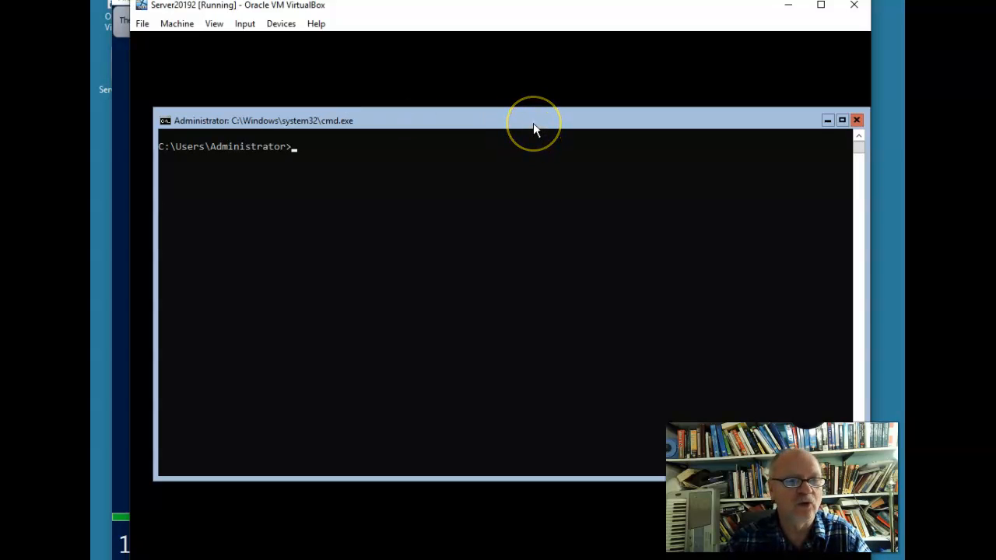
pyautogui.moveTo(533, 122); pyautogui.dragTo(523, 105)
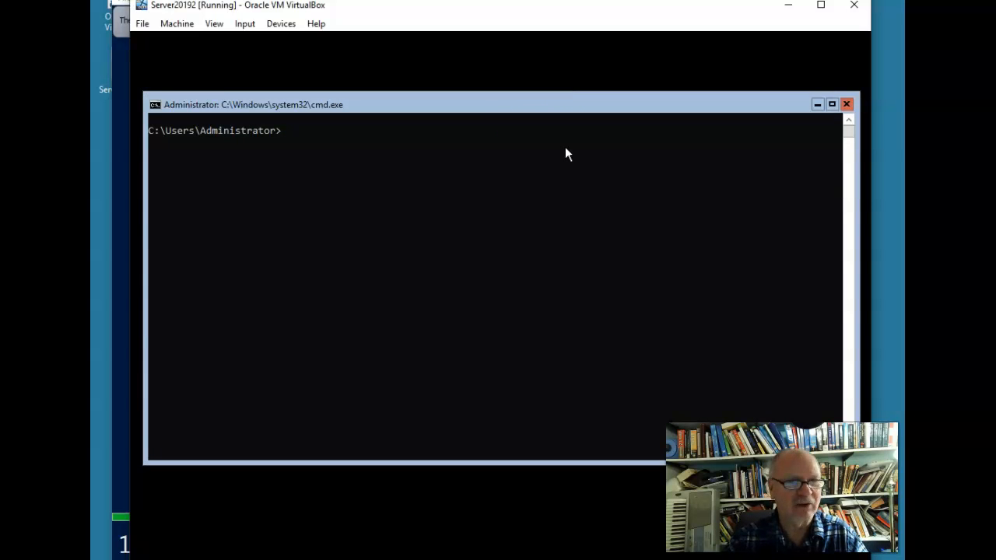
pyautogui.write('powershe')
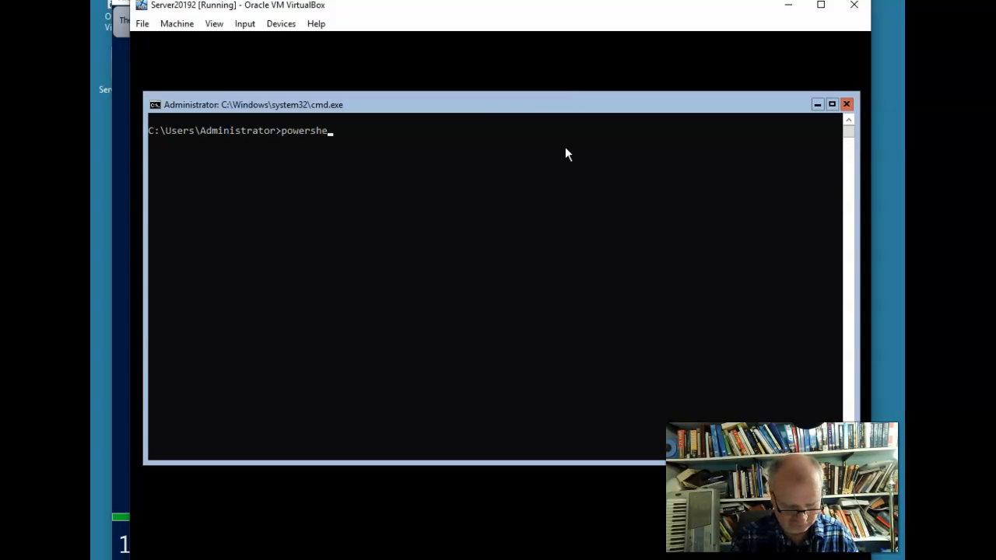
pyautogui.write('ll')
pyautogui.press('Return')
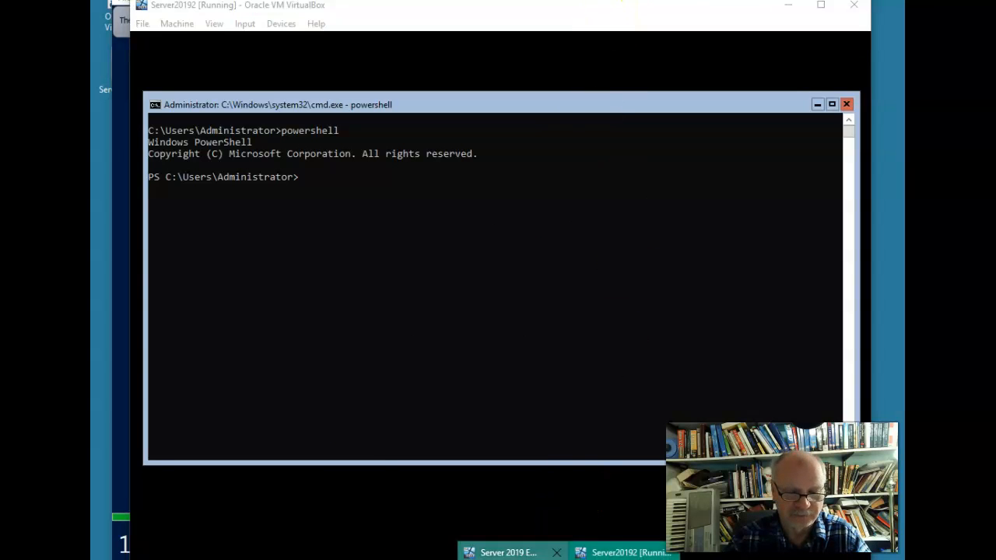
pyautogui.click(513, 550)
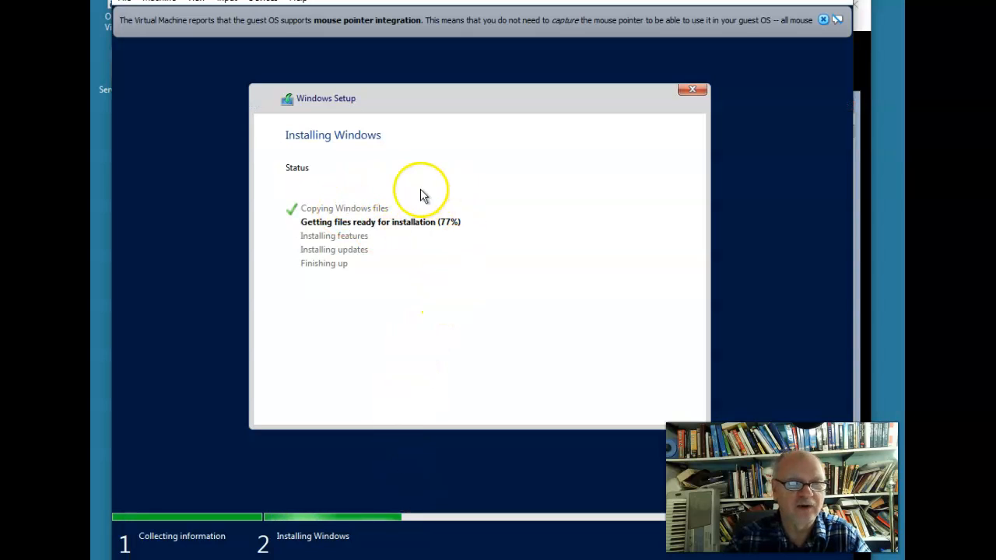
# Bring up the Server 2019 Eval X64 VM's administrator password page and its mouse-capture notice
pyautogui.moveTo(568, 555)
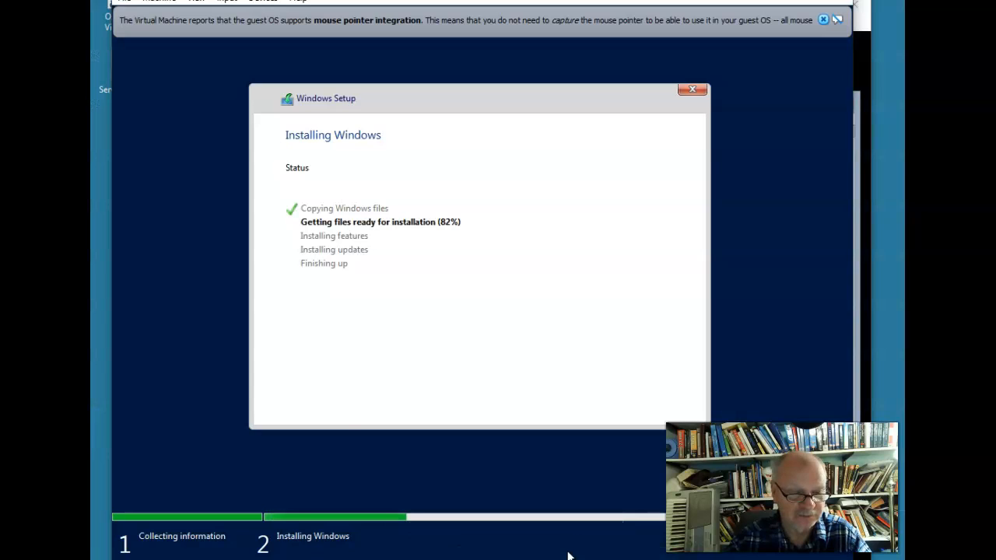
pyautogui.click(630, 161)
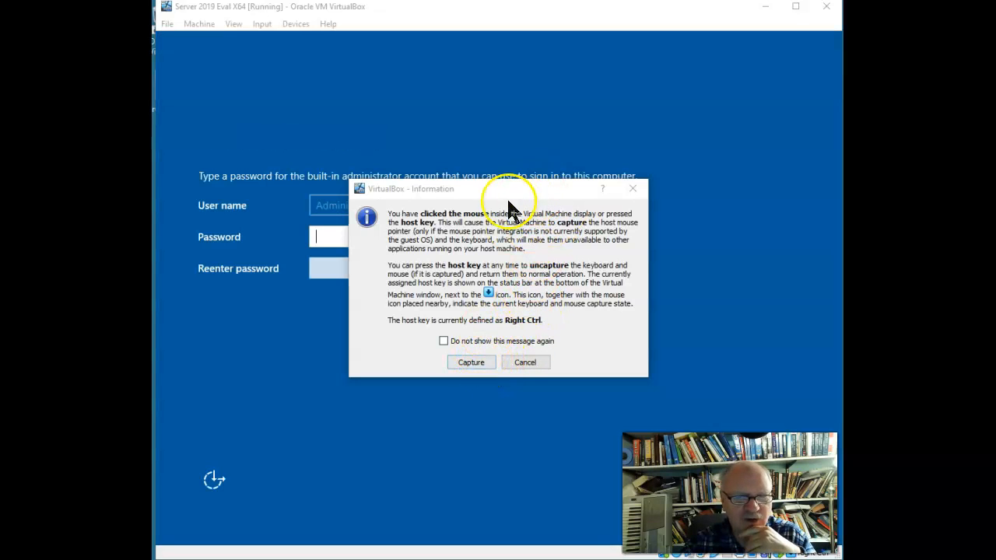
# Permanently allow mouse capture, then enter and confirm the Server 2019 VM's administrator password
pyautogui.click(443, 341)
pyautogui.click(482, 363)
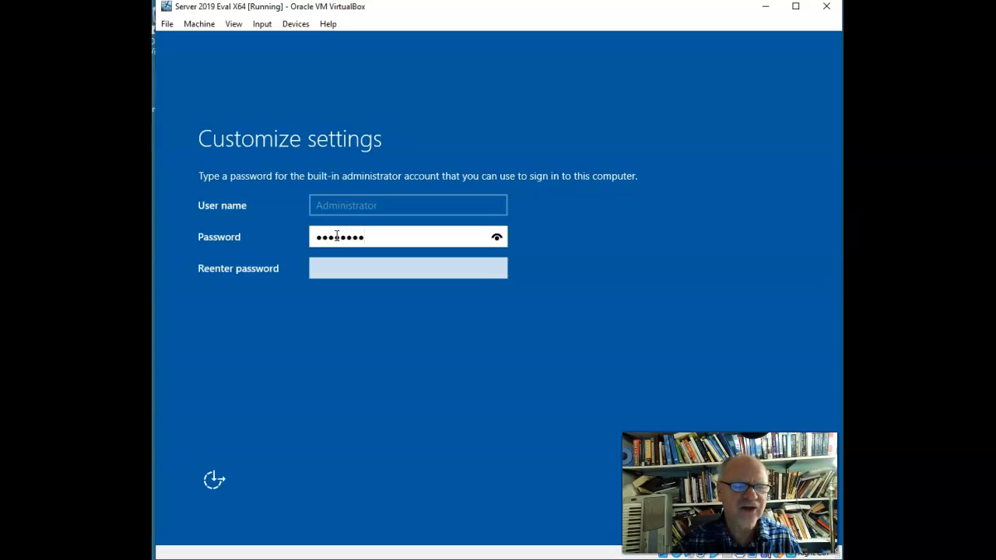
pyautogui.click(349, 273)
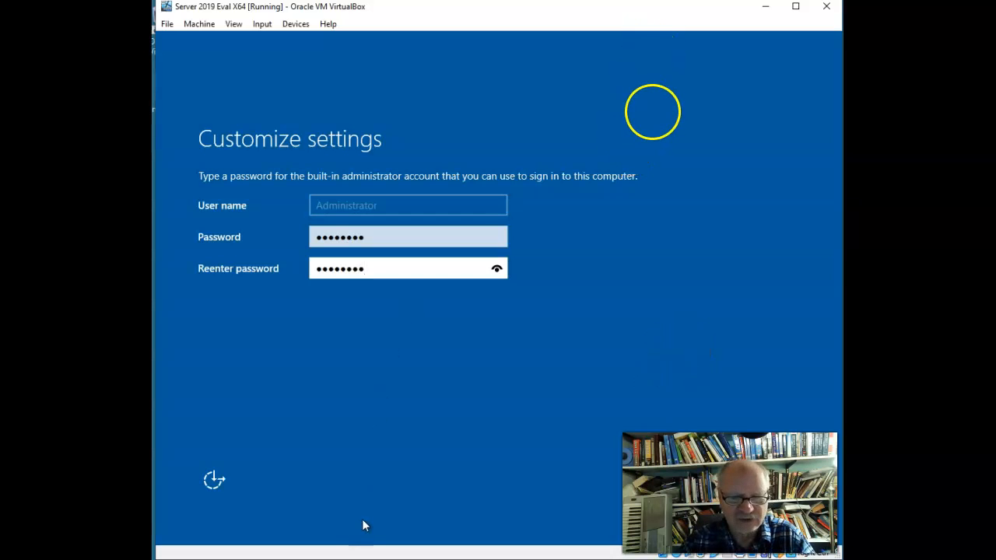
pyautogui.press('Return')
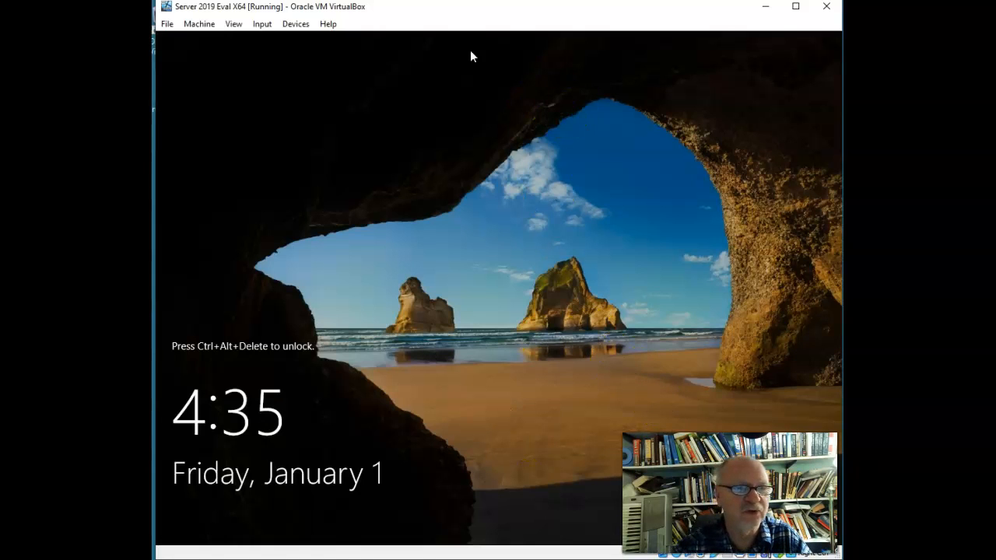
# Unlock the Server 2019 VM with Input > Keyboard > Insert Ctrl-Alt-Del and enter the Administrator password
pyautogui.click(260, 30)
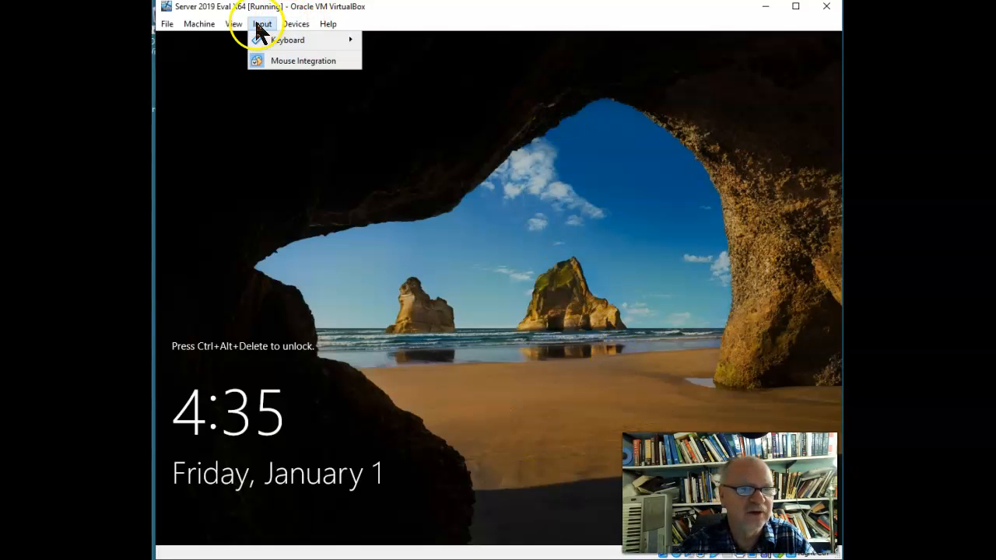
pyautogui.moveTo(302, 31)
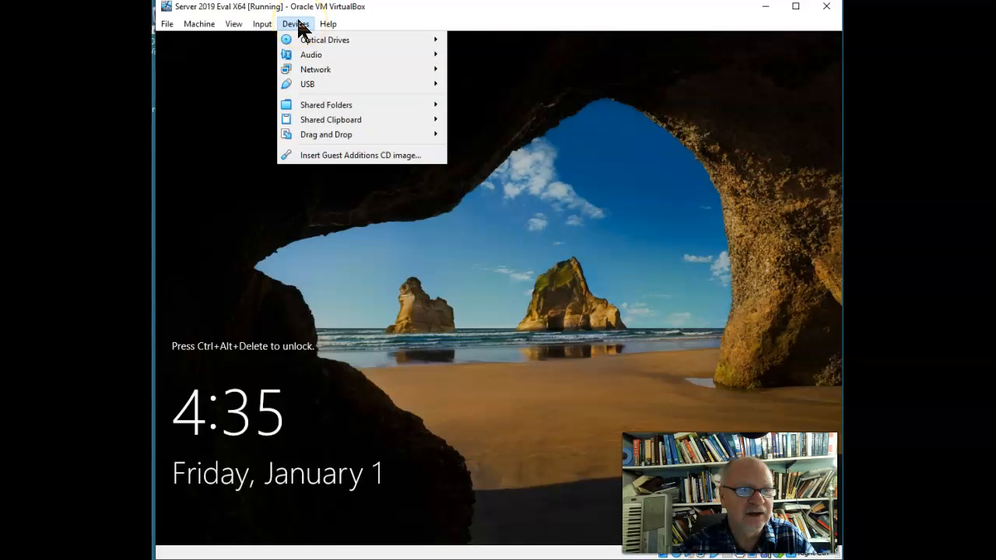
pyautogui.moveTo(262, 24)
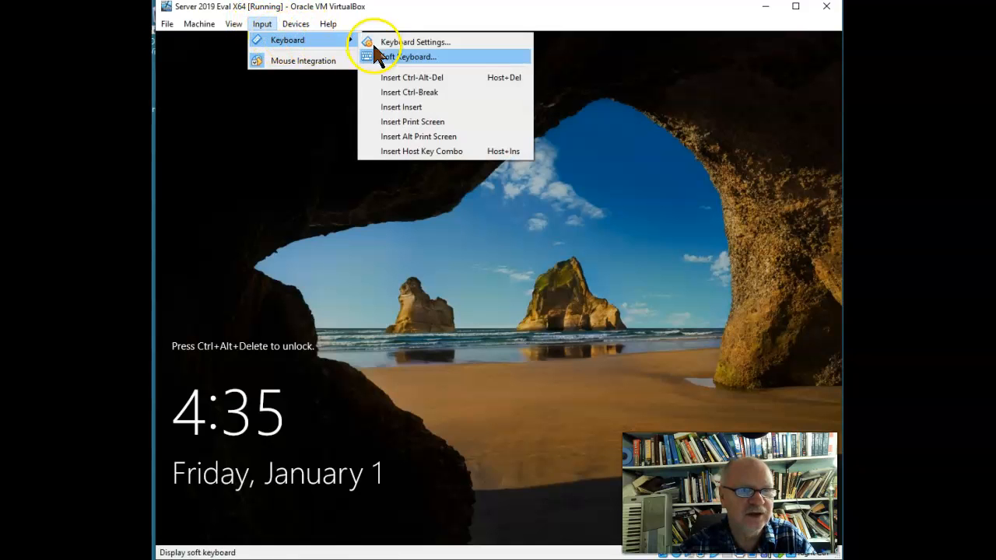
pyautogui.click(399, 76)
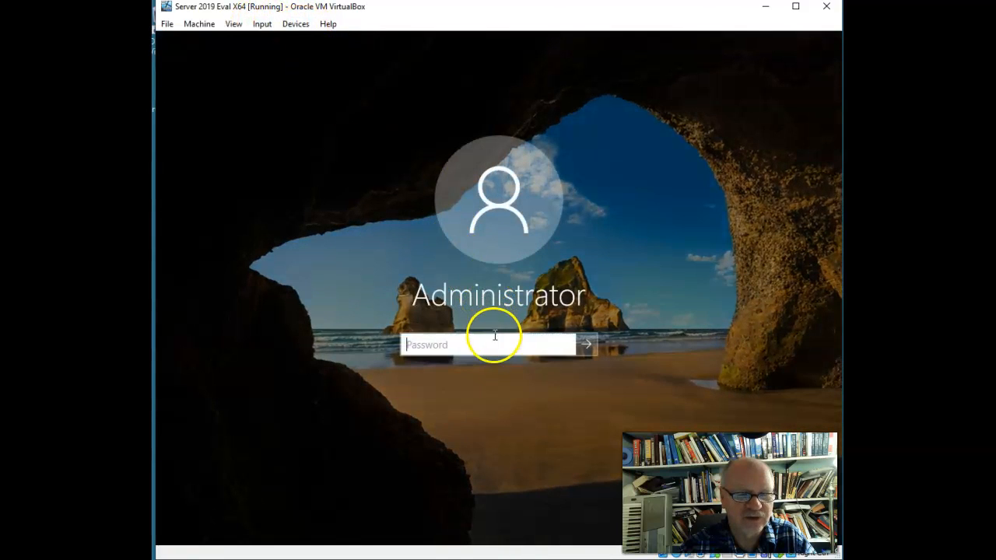
pyautogui.click(494, 335)
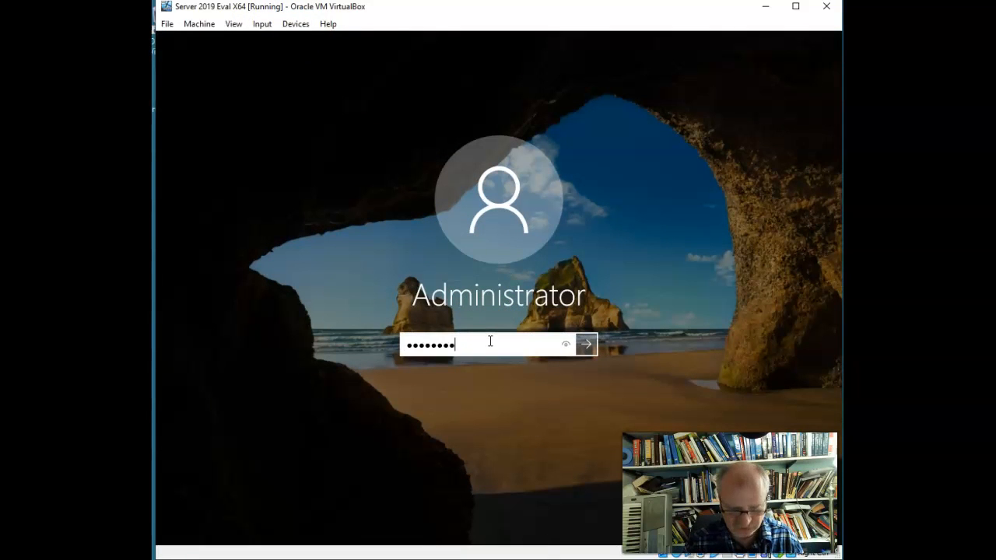
pyautogui.press('Return')
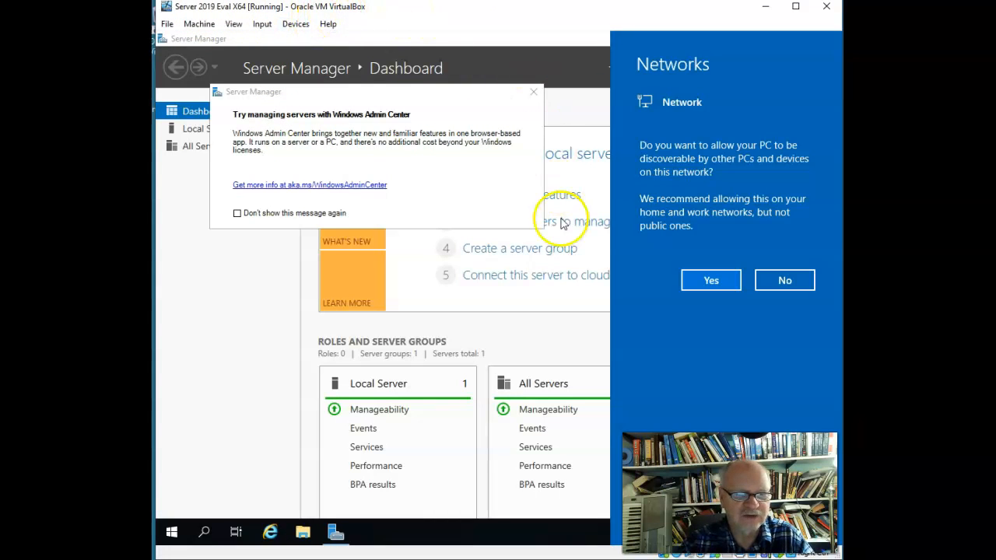
# Dismiss the Networks pane and close the Windows Admin Center popup so it won't reappear
pyautogui.click(472, 297)
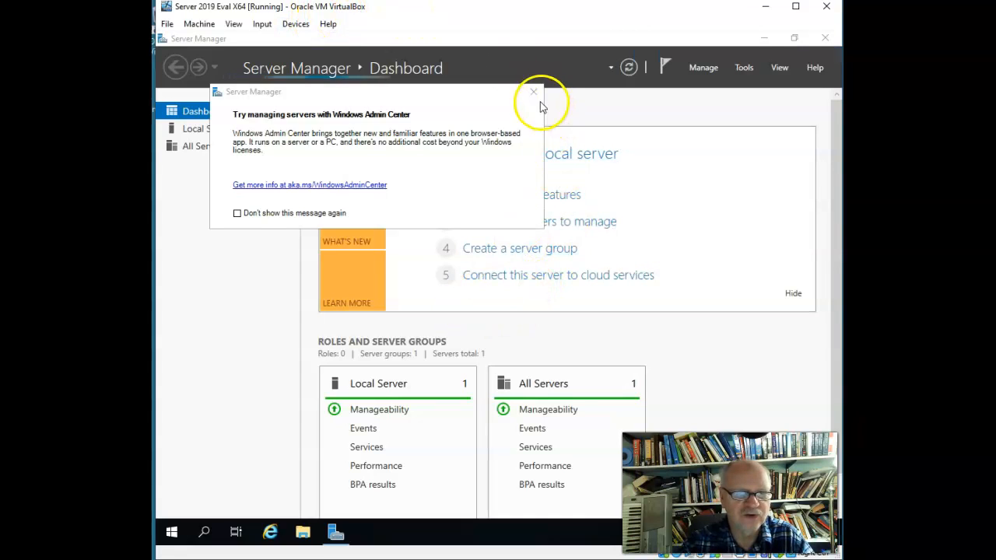
pyautogui.click(238, 213)
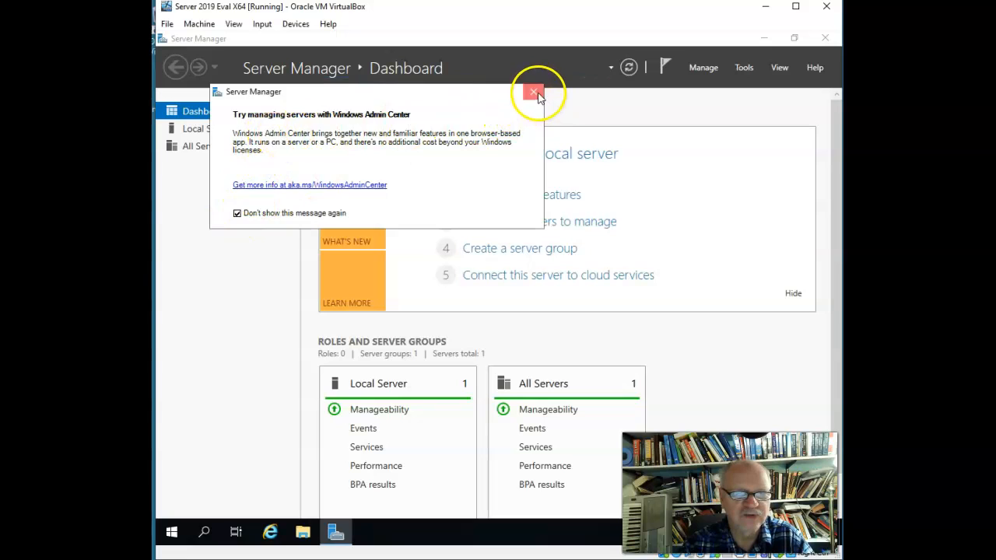
pyautogui.click(533, 95)
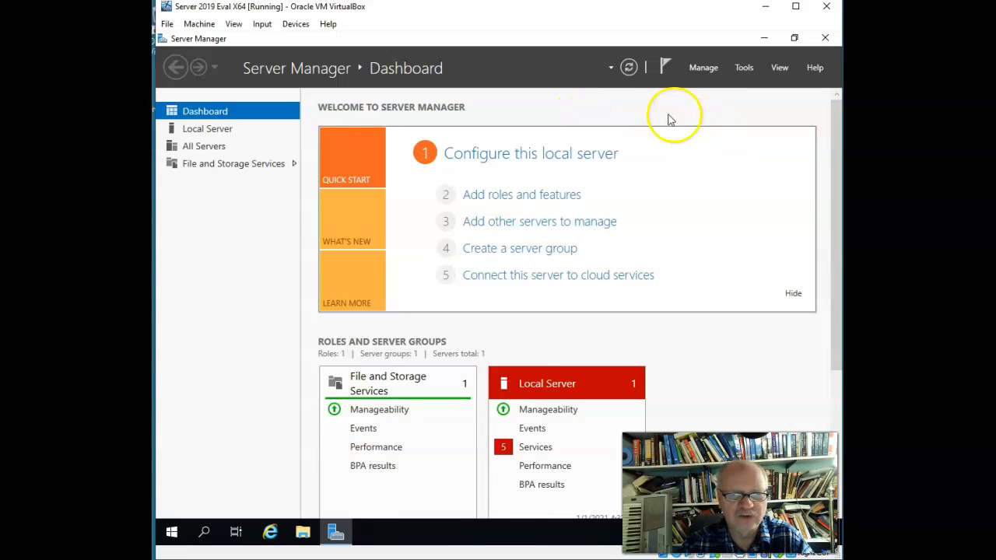